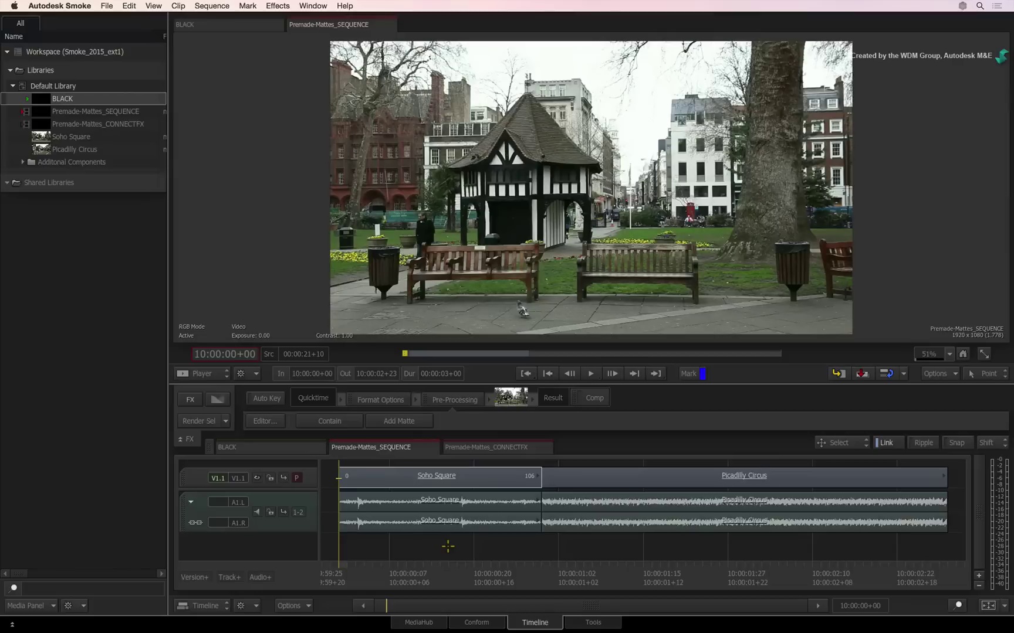
# Scrub through the sequence around the cut between the Soho Square and Picadilly Circus clips
pyautogui.moveTo(373, 570); pyautogui.dragTo(487, 537)
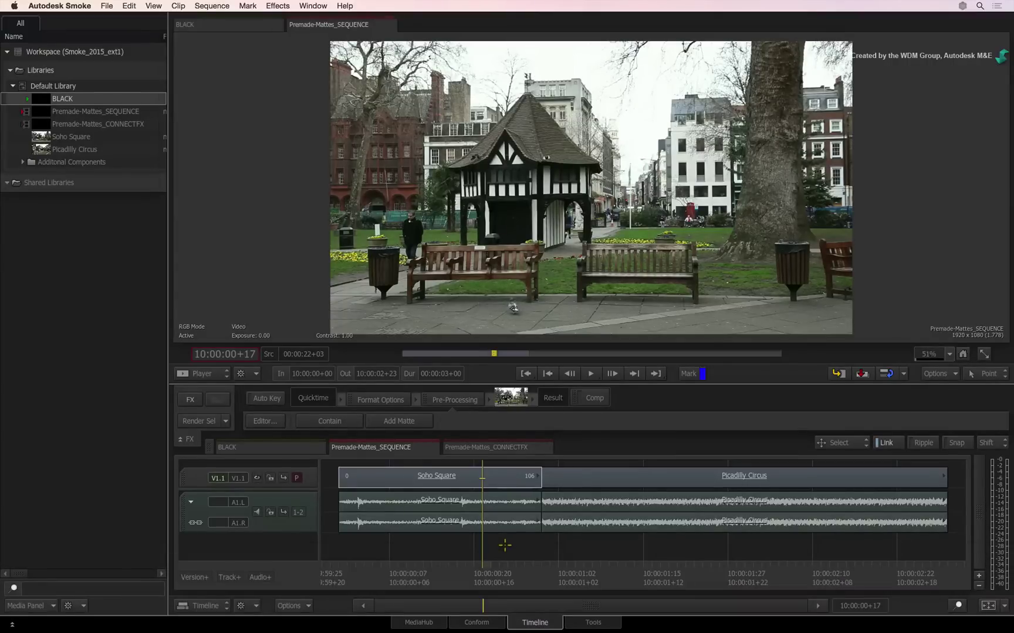
pyautogui.moveTo(495, 557); pyautogui.dragTo(558, 557)
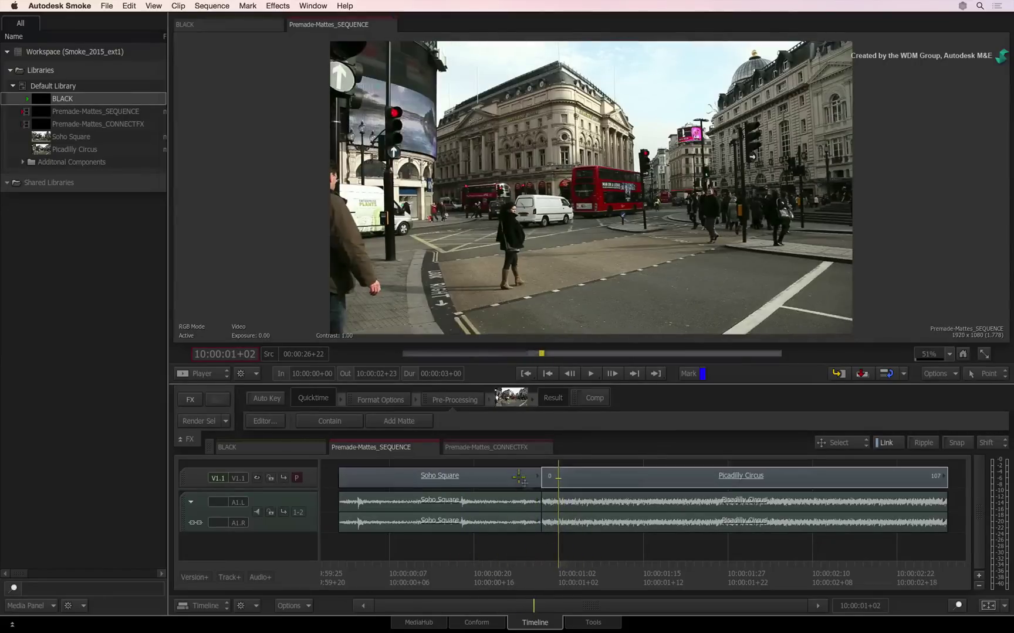
pyautogui.click(515, 476)
pyautogui.click(568, 476)
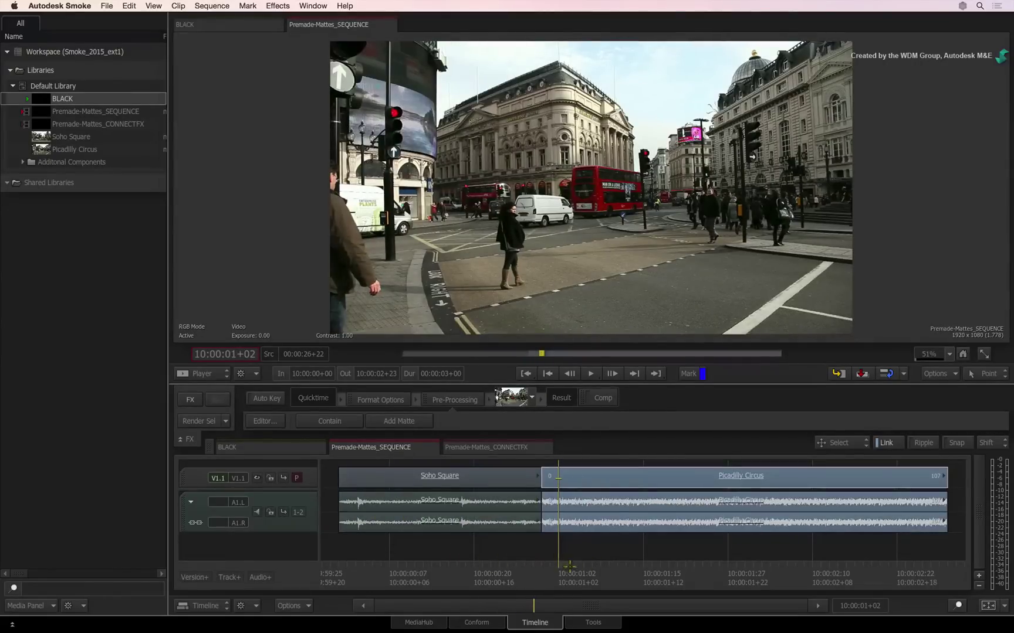
pyautogui.click(514, 499)
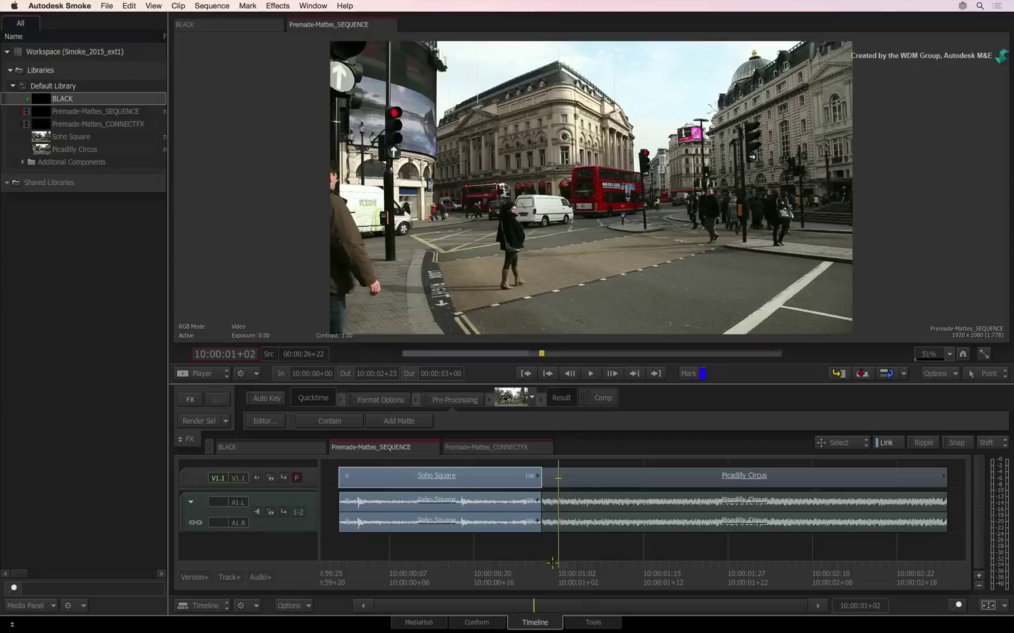
pyautogui.click(543, 555)
pyautogui.moveTo(551, 566); pyautogui.dragTo(538, 543)
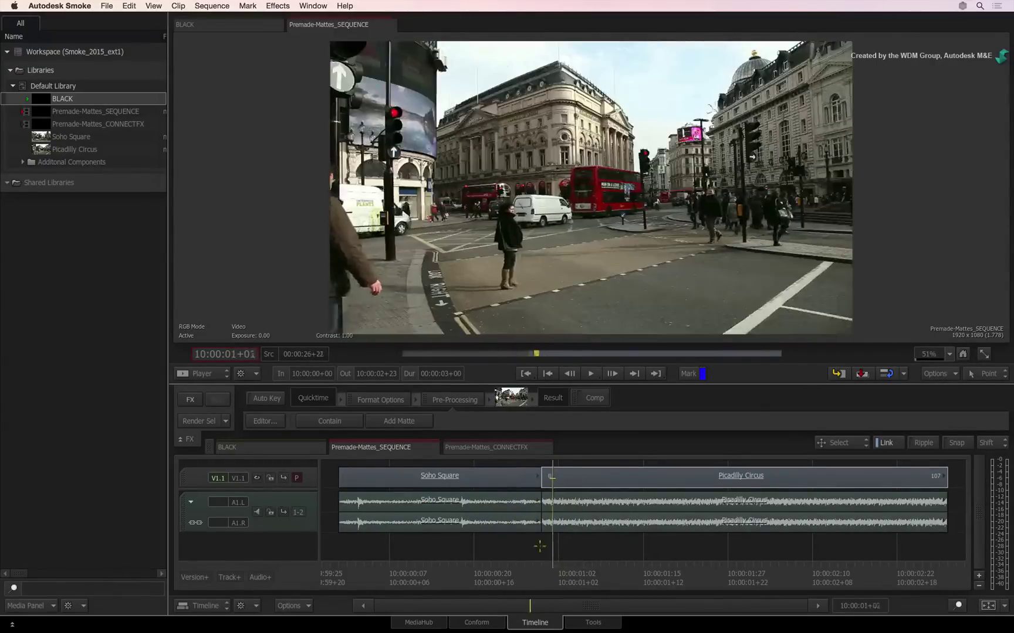
pyautogui.click(500, 548)
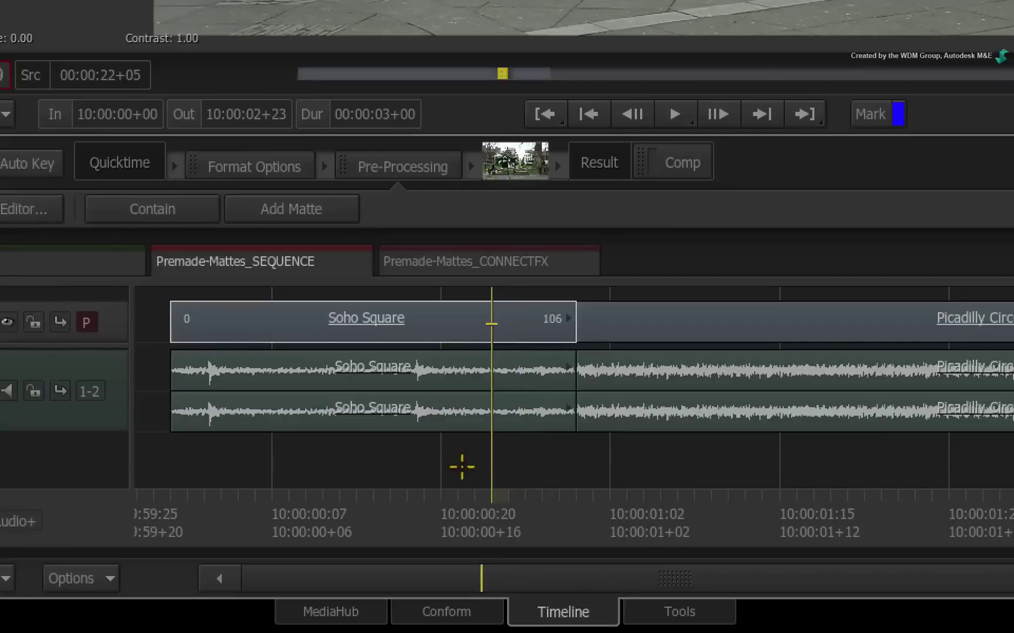
# Browse the Traveling_Mattes media files, select the extra_elements clip and set the alpha import option to Create Matte Container
pyautogui.click(377, 611)
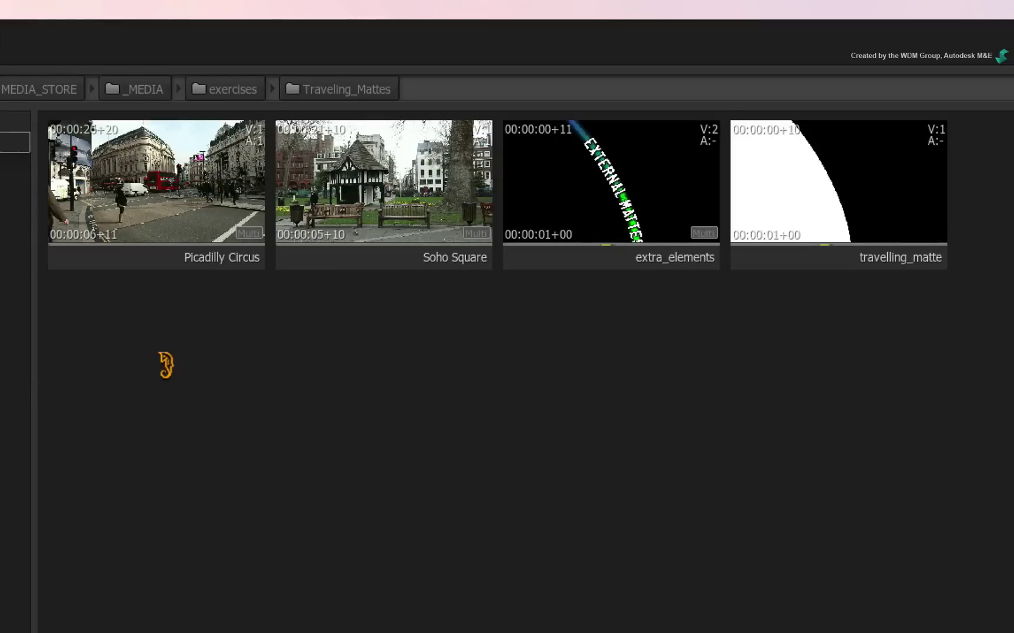
pyautogui.click(762, 259)
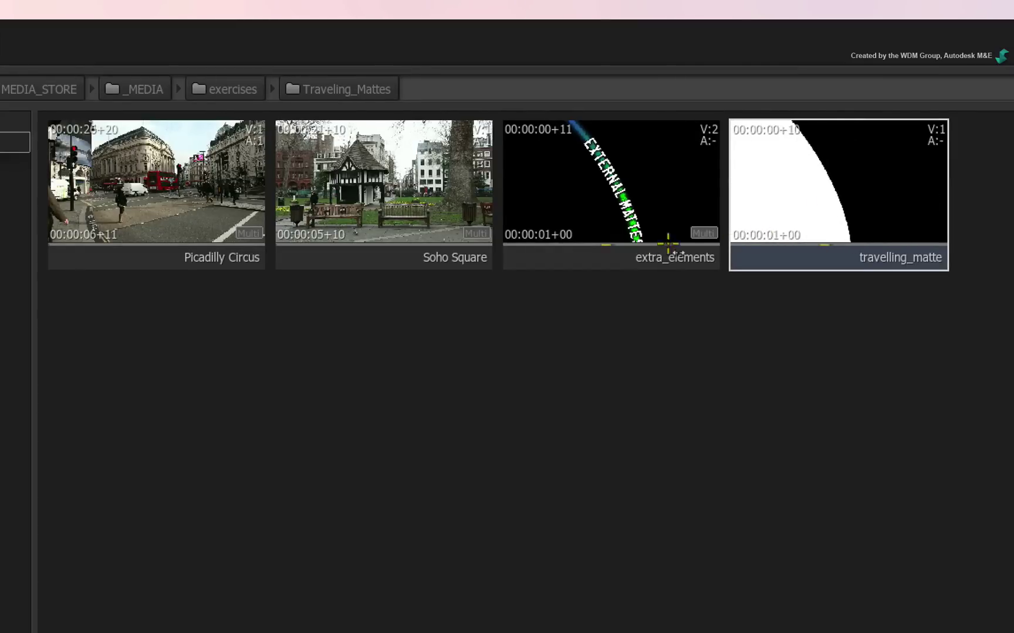
pyautogui.click(593, 233)
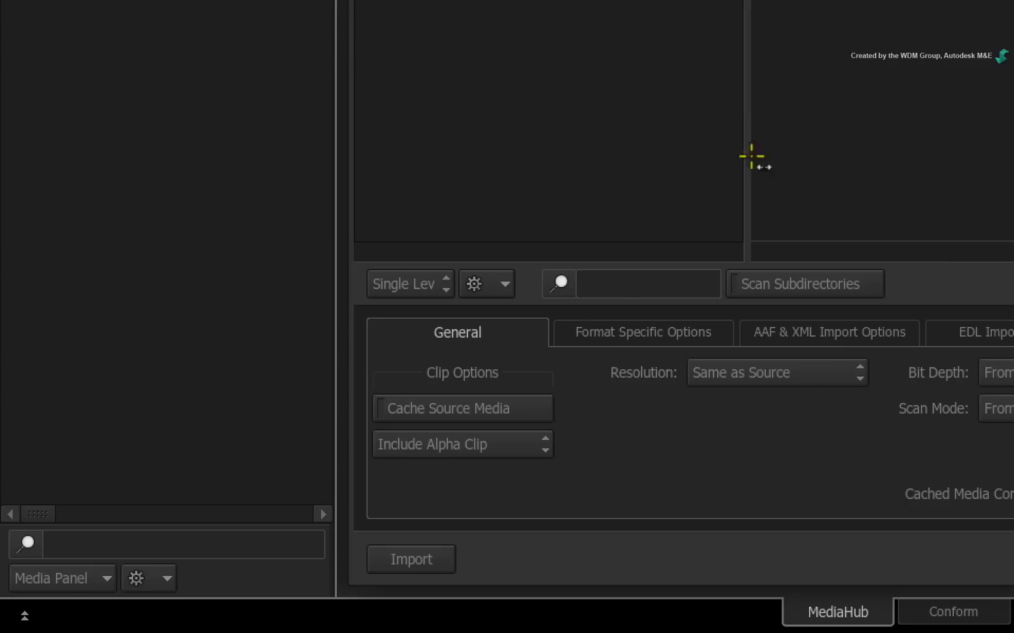
pyautogui.click(533, 445)
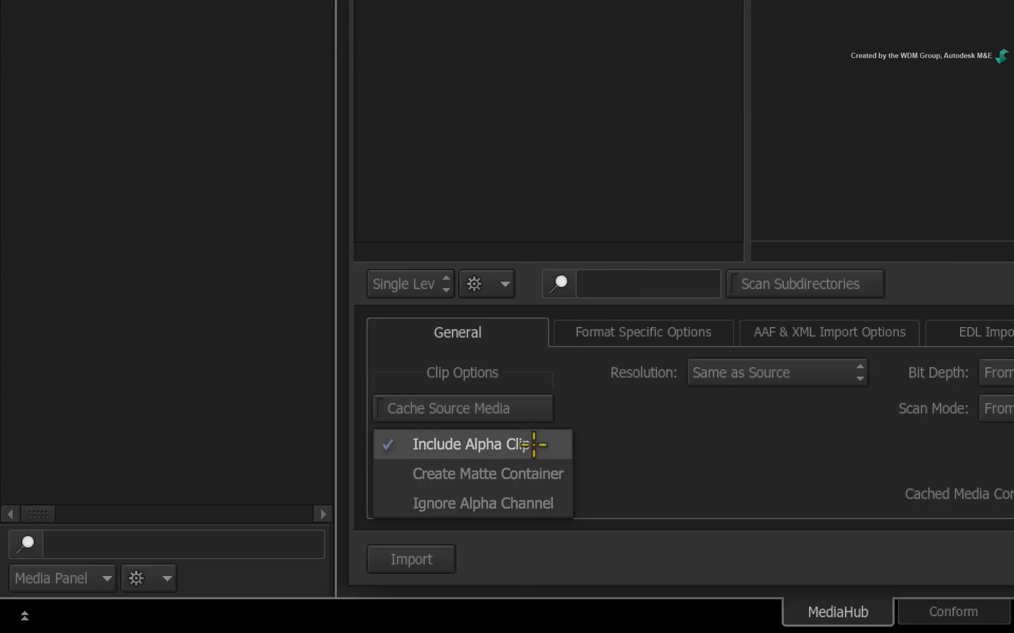
pyautogui.click(543, 470)
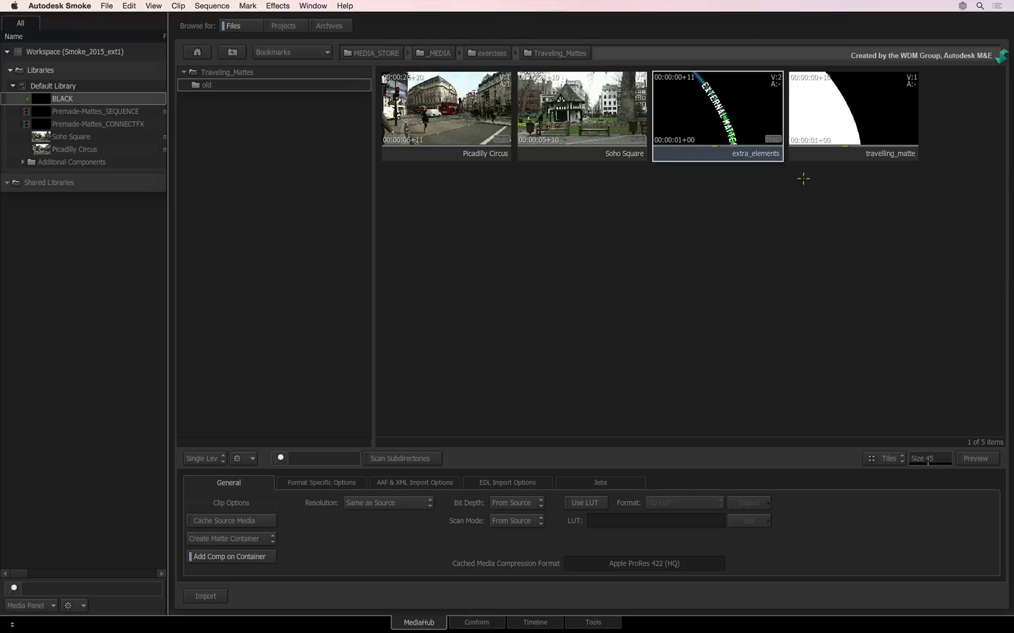
# Import extra_elements and travelling_matte together into the Default Library and return to the timeline
pyautogui.keyDown('super'); pyautogui.click(818, 139); pyautogui.keyUp('super')
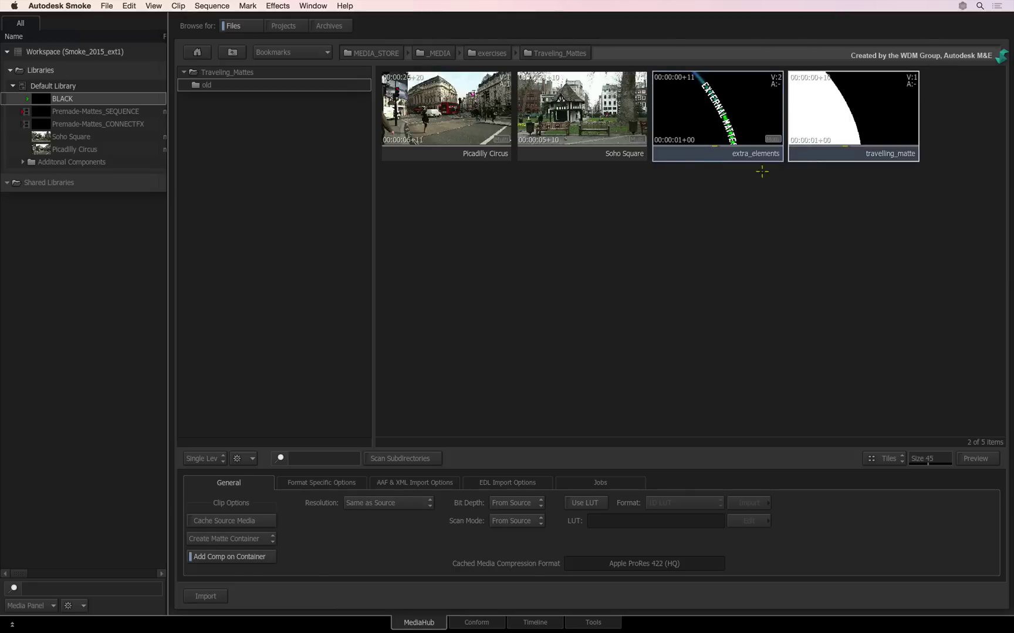
pyautogui.moveTo(695, 154); pyautogui.dragTo(88, 89)
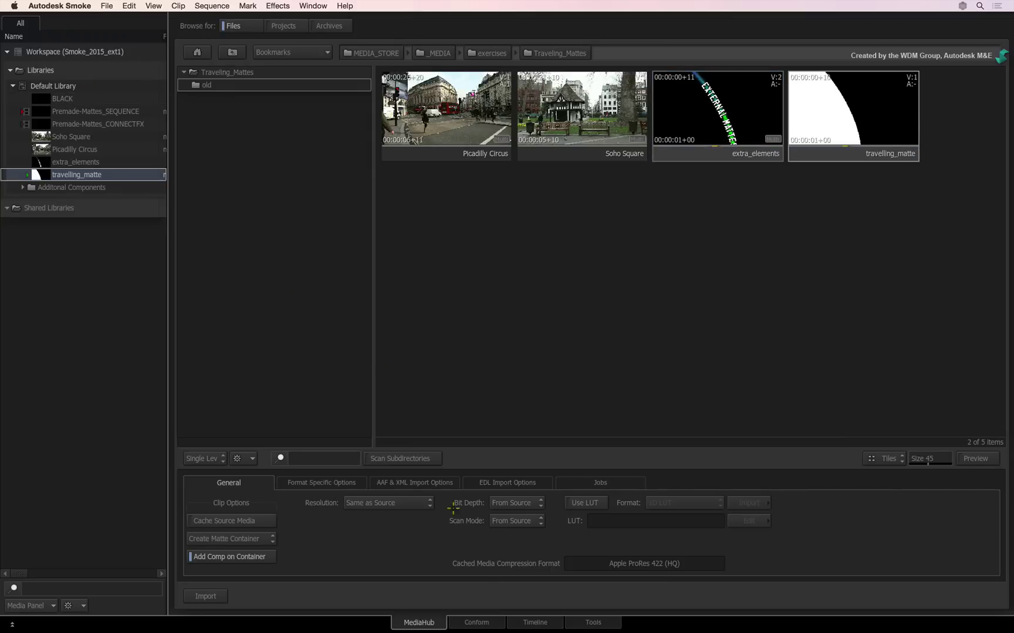
pyautogui.click(516, 622)
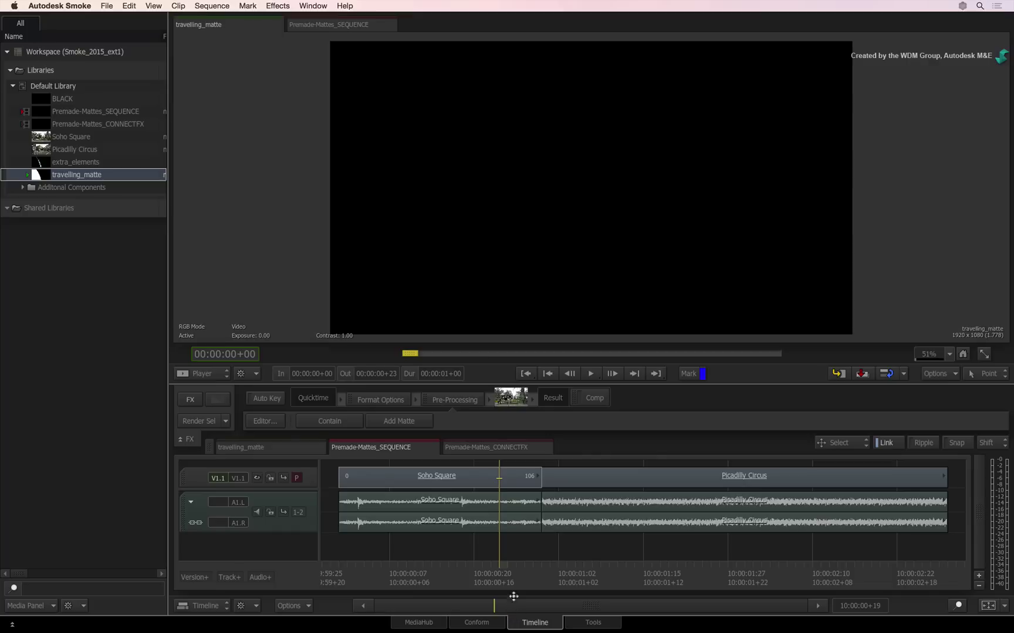
# Load the travelling_matte clip in the player and scrub through its black-and-white wipe
pyautogui.moveTo(499, 568)
pyautogui.mouseDown()
pyautogui.moveTo(518, 572)
pyautogui.moveTo(505, 574)
pyautogui.mouseUp()
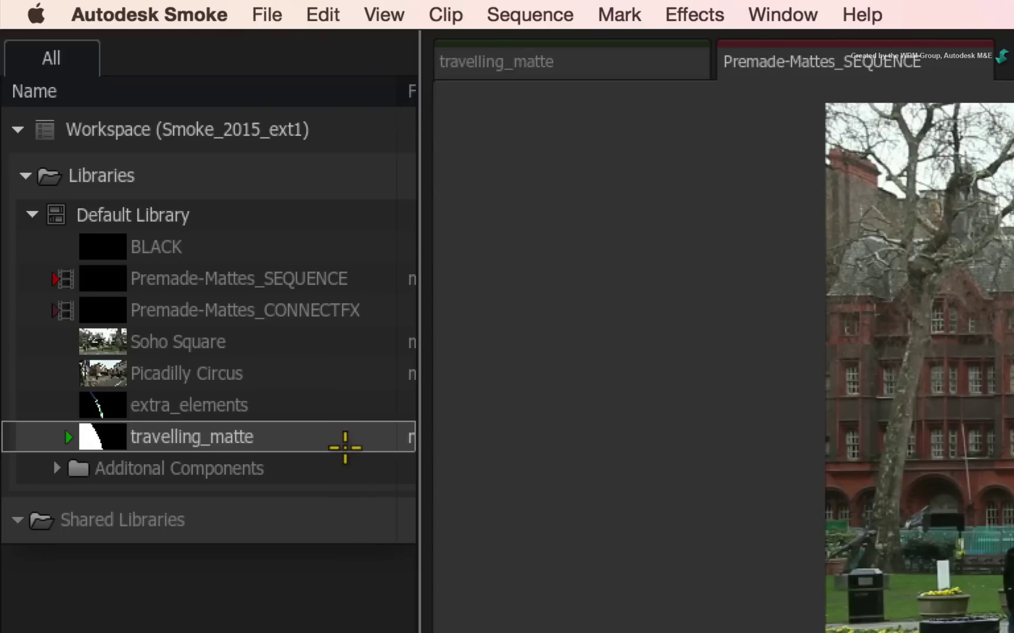
pyautogui.doubleClick(343, 439)
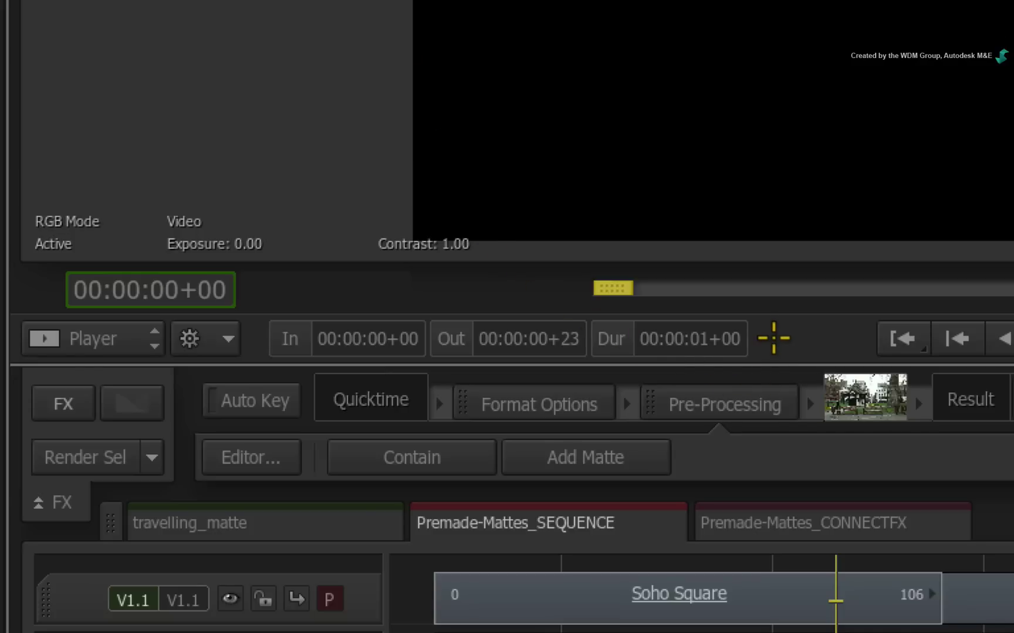
pyautogui.moveTo(622, 290); pyautogui.dragTo(680, 286)
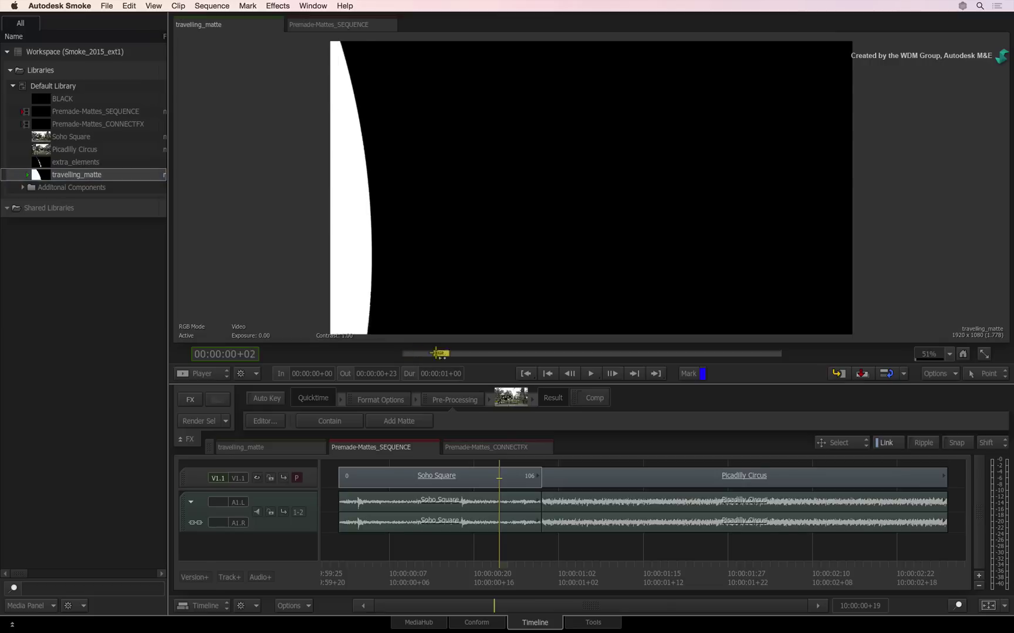
pyautogui.moveTo(439, 354); pyautogui.dragTo(577, 354)
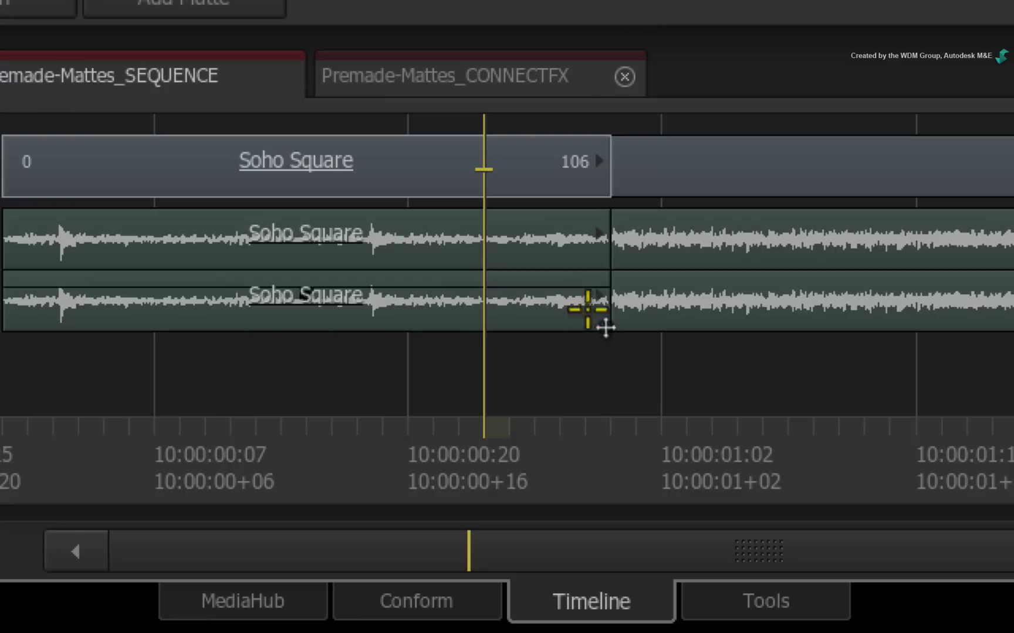
# Move the positioner to the cut between Soho Square and Picadilly Circus, then advance it by 1+00
pyautogui.click(519, 448)
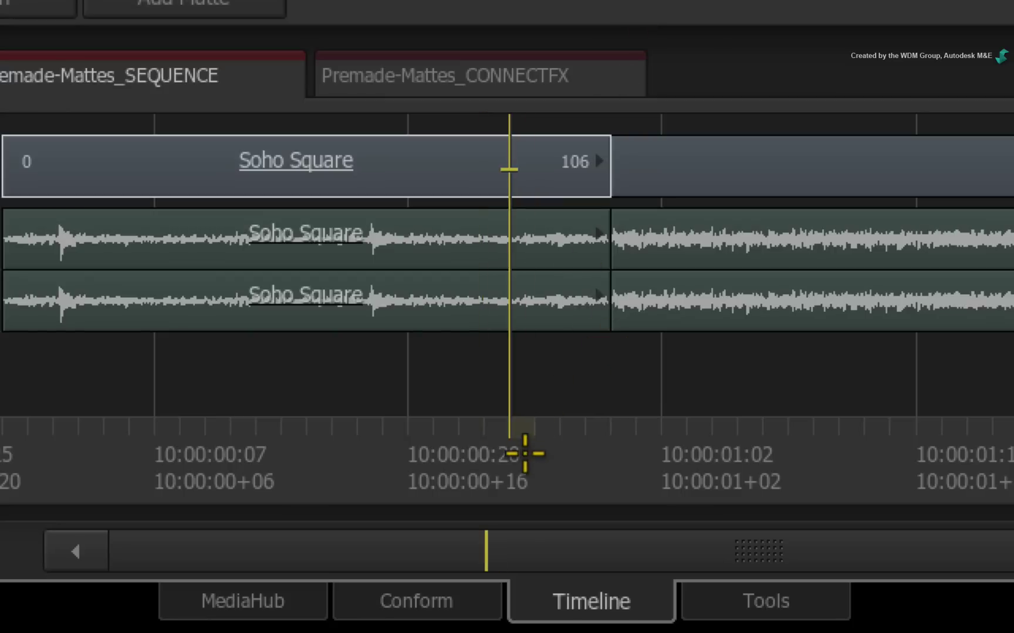
pyautogui.press('Down')
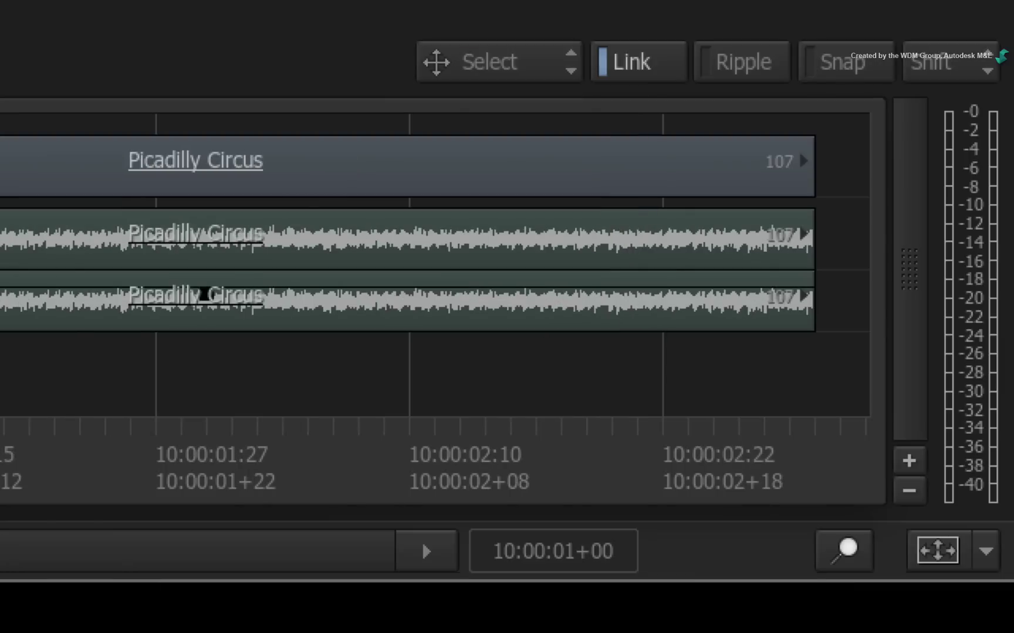
pyautogui.click(509, 536)
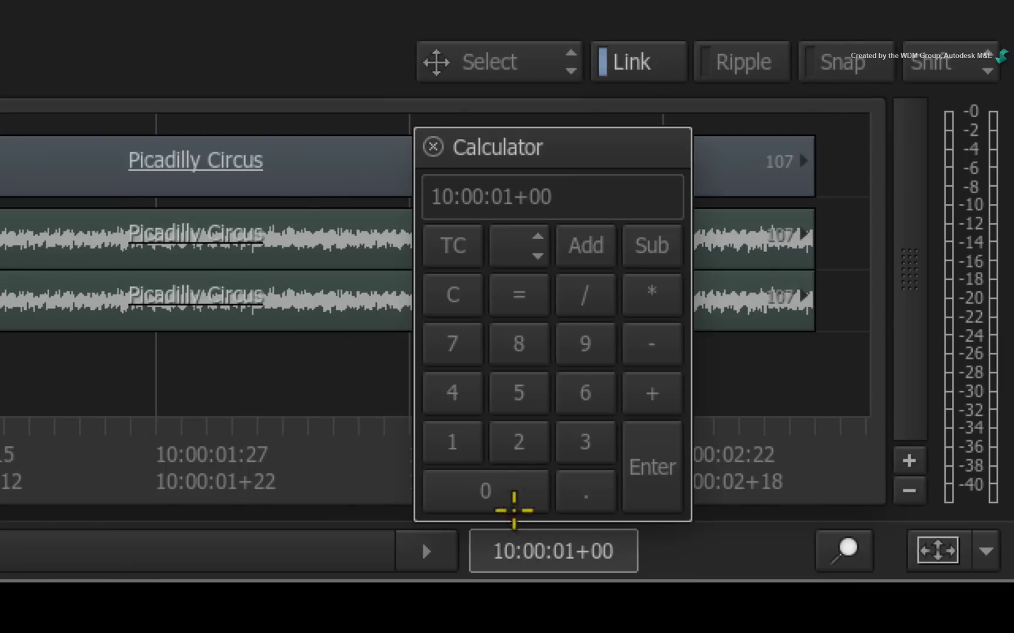
pyautogui.click(453, 442)
pyautogui.click(563, 490)
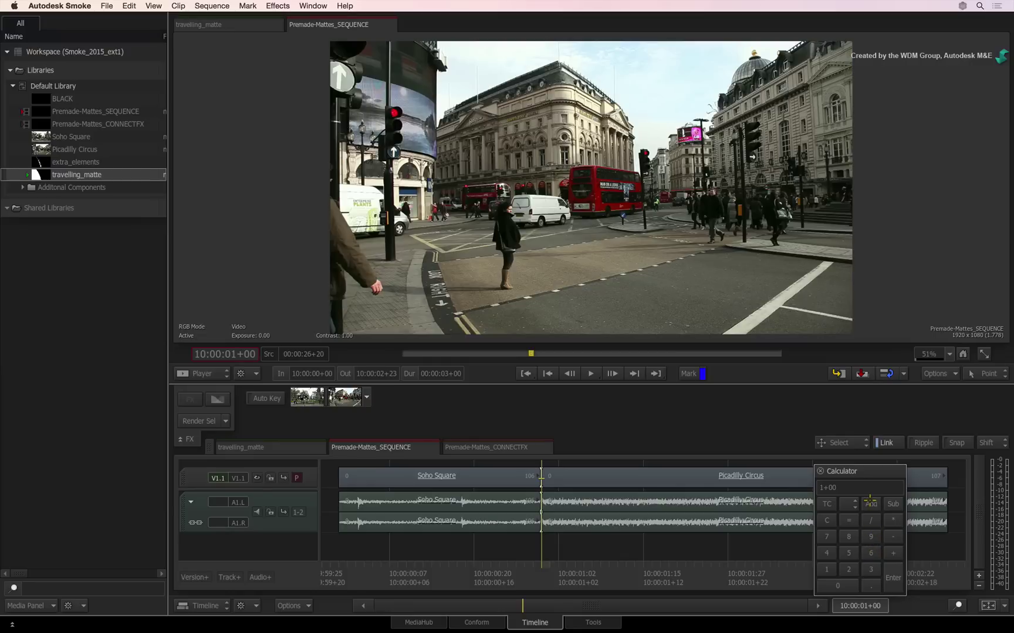
pyautogui.click(869, 502)
pyautogui.click(893, 570)
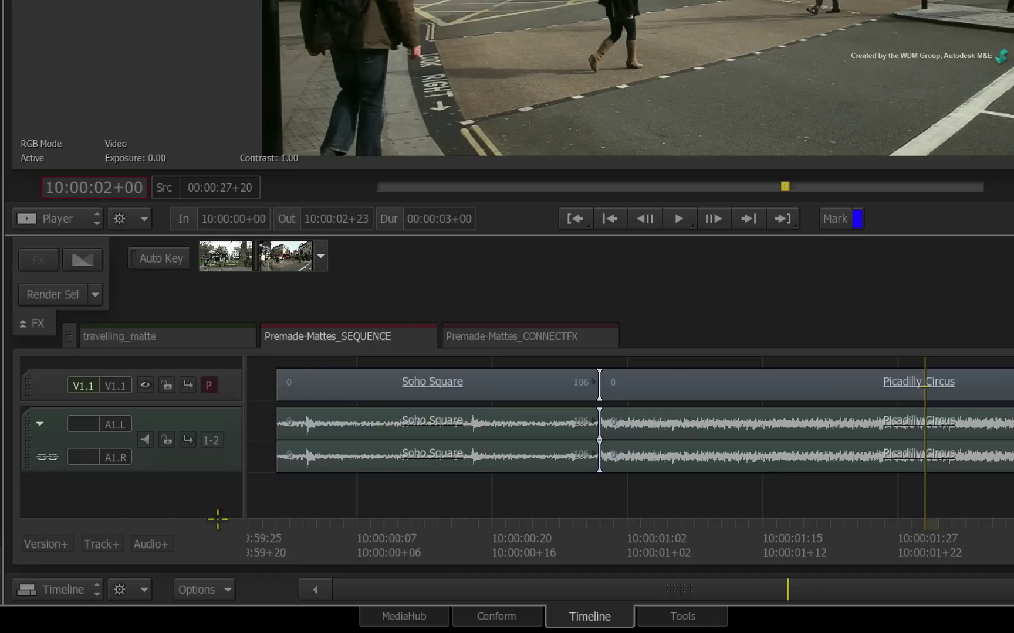
# Add a video track and move the Picadilly Circus segment up to V1.2 without shifting its time
pyautogui.click(98, 544)
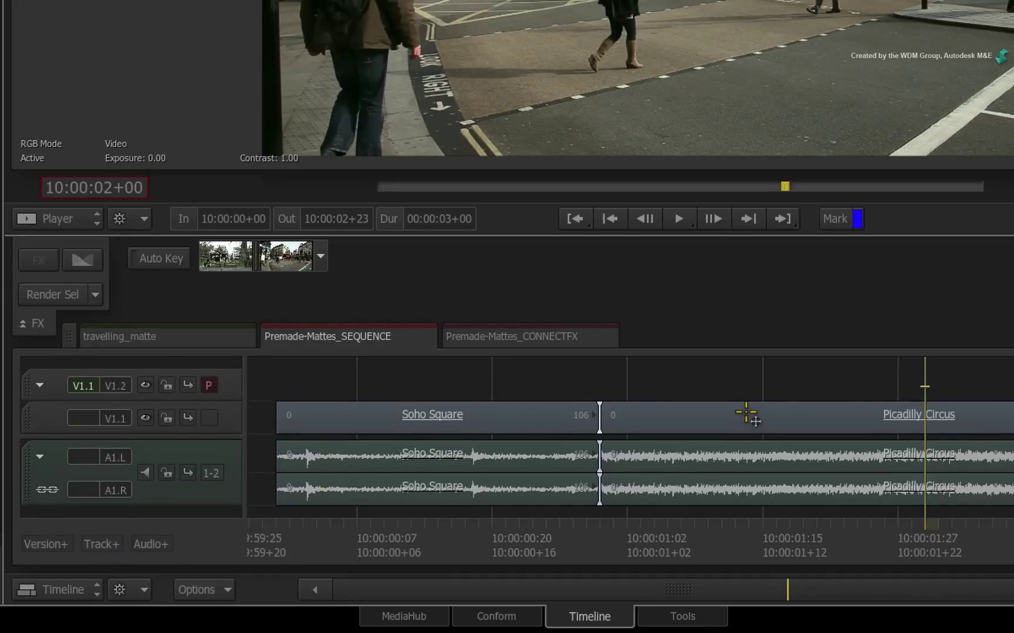
pyautogui.moveTo(747, 398); pyautogui.dragTo(754, 384)
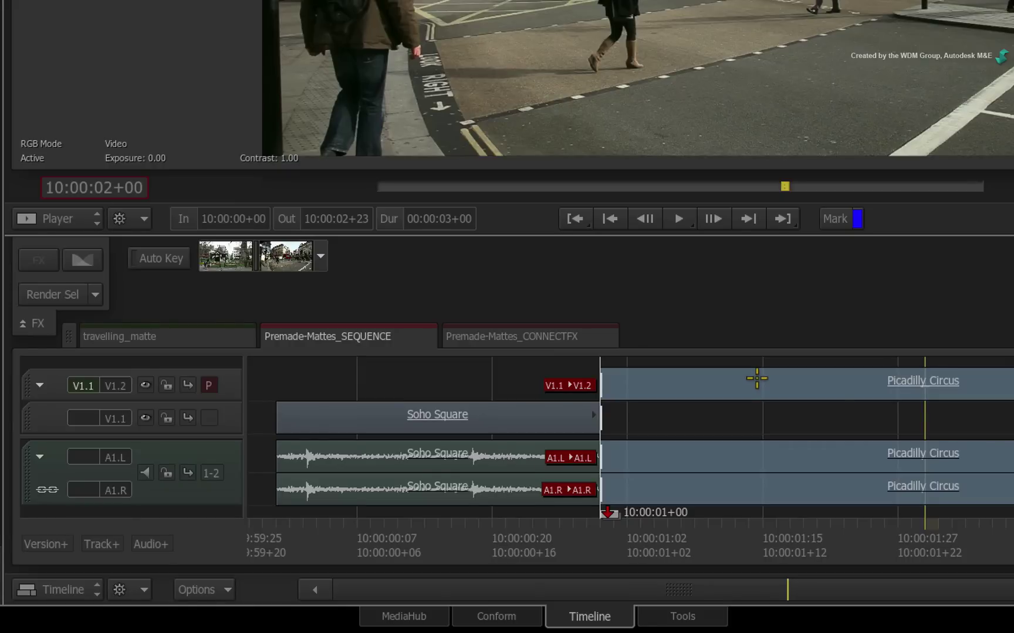
pyautogui.moveTo(757, 378); pyautogui.dragTo(759, 379)
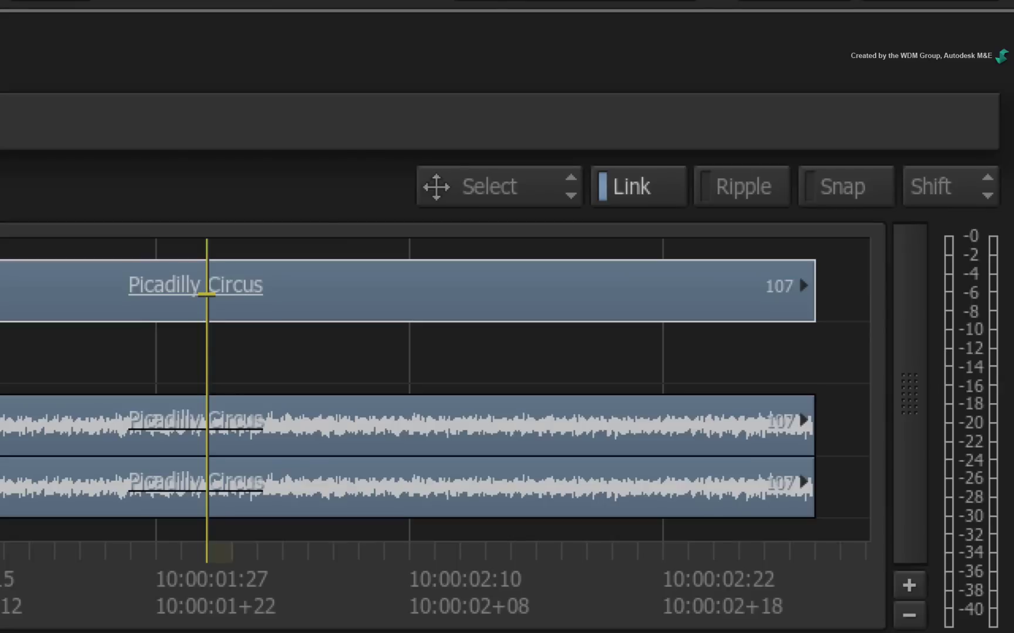
# Trim the tail of the Soho Square video segment out to the positioner at 10:00:02+00
pyautogui.press('r')
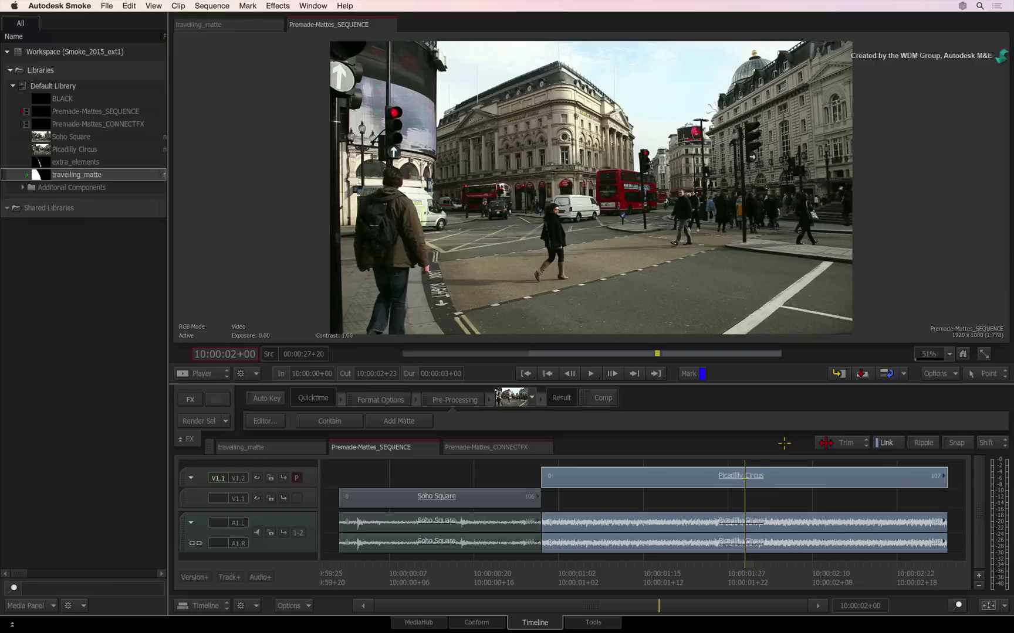
pyautogui.click(486, 492)
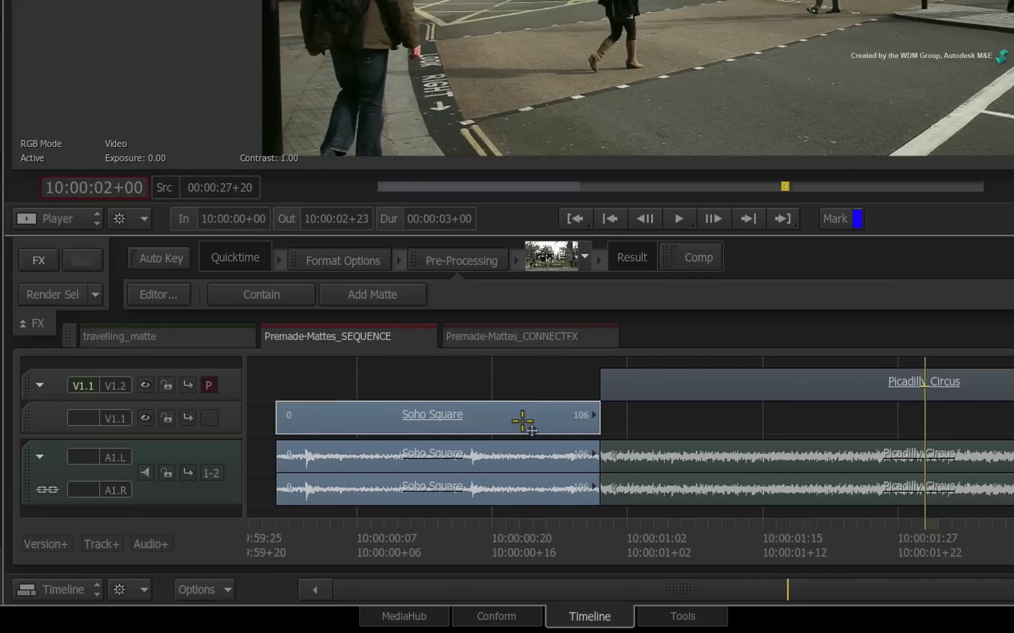
pyautogui.click(581, 420)
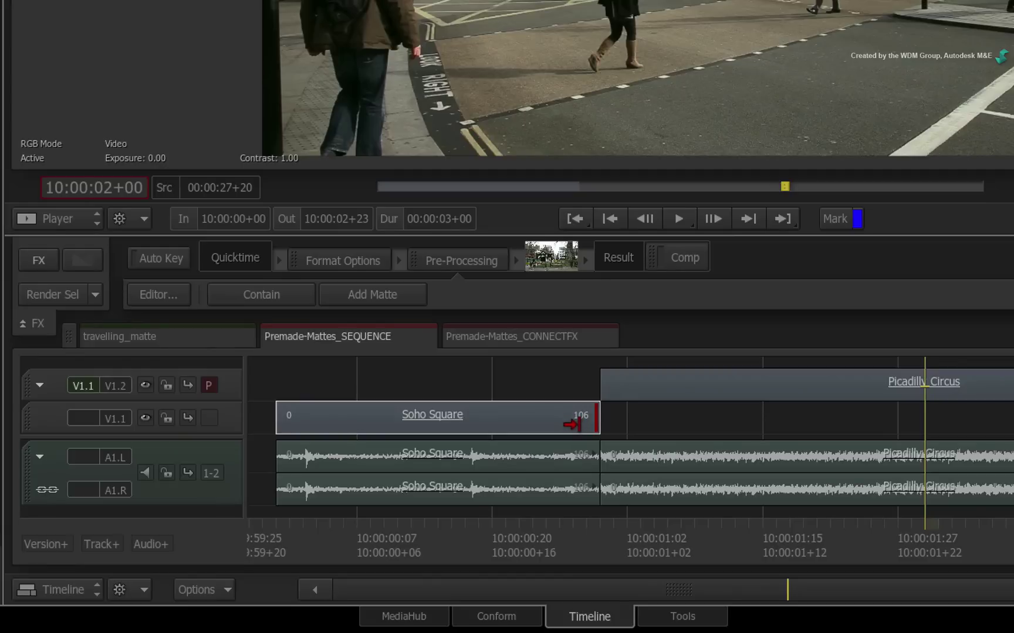
pyautogui.moveTo(577, 423); pyautogui.dragTo(918, 420)
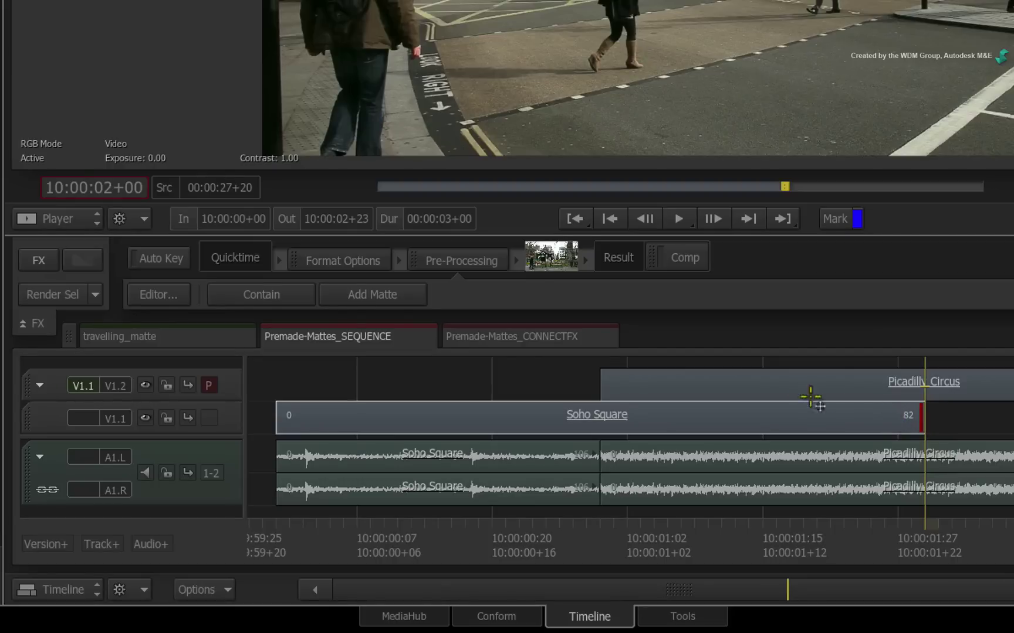
# Splice the Picadilly Circus segment at the positioner
pyautogui.click(780, 387)
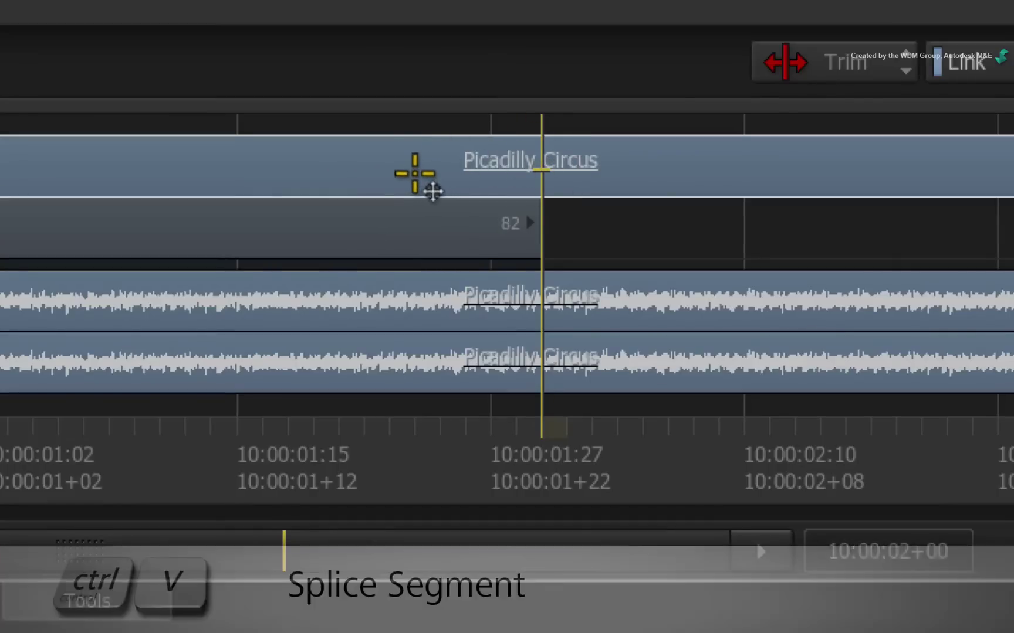
pyautogui.hotkey('ctrl', 'v')
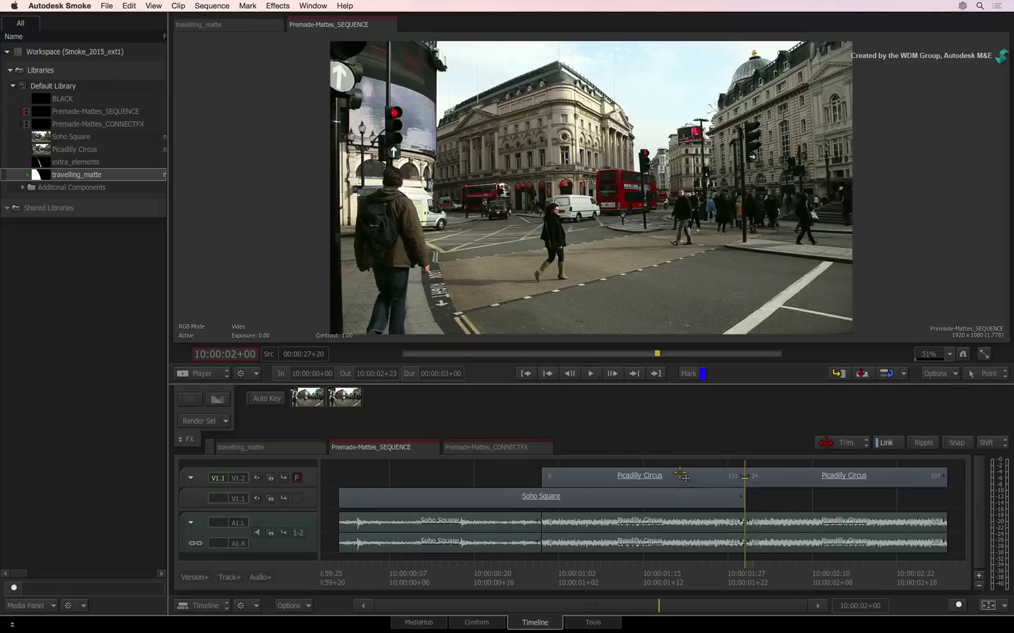
# Go to the start of the first Picadilly Circus segment and apply the travelling_matte clip as its matte
pyautogui.press('Up')
pyautogui.click(588, 479)
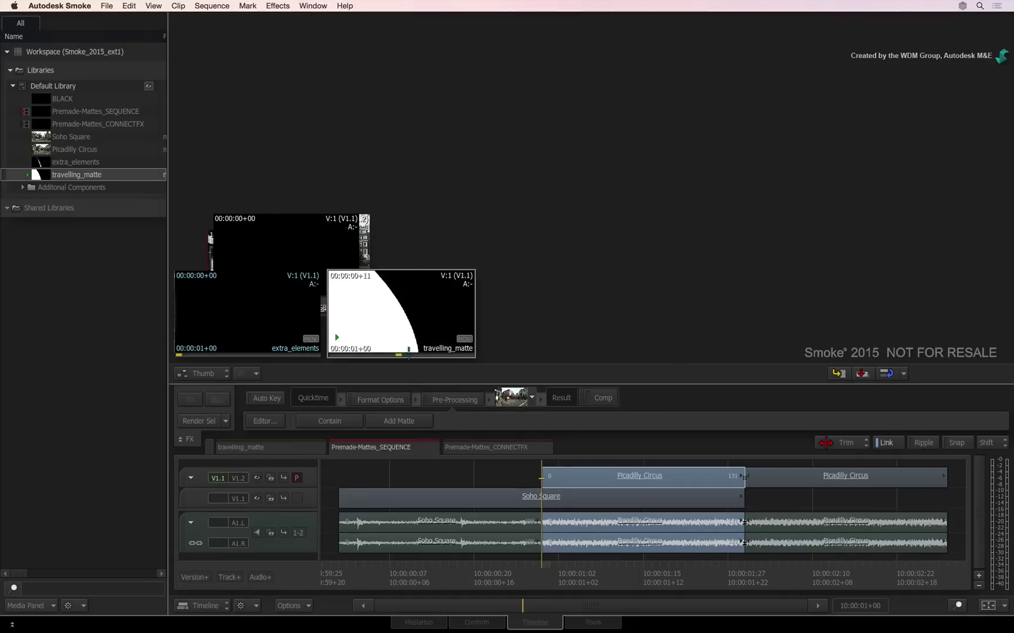
pyautogui.moveTo(403, 313); pyautogui.dragTo(512, 185)
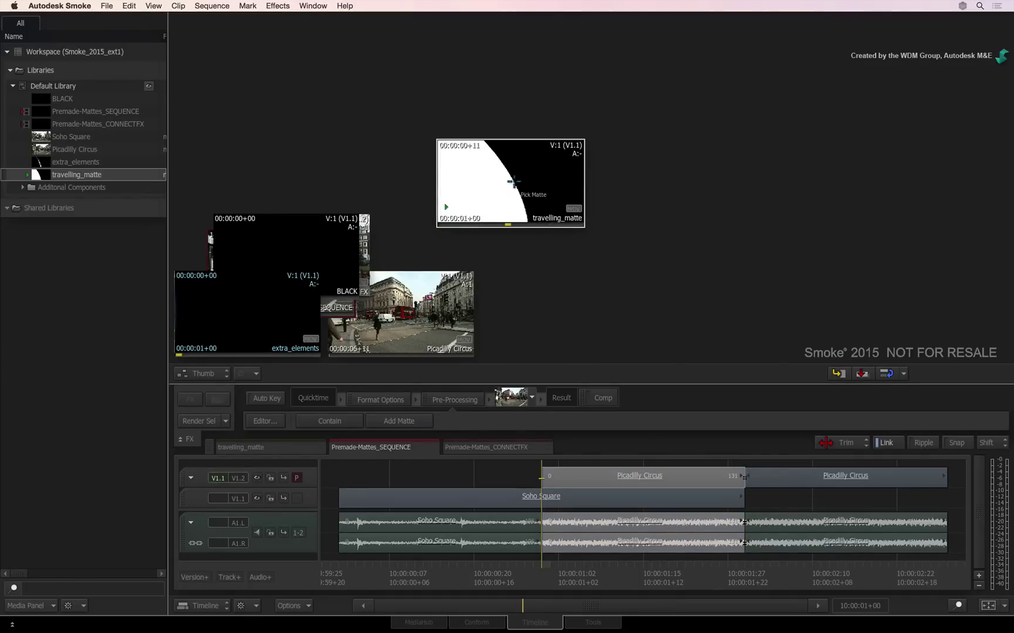
pyautogui.click(513, 183)
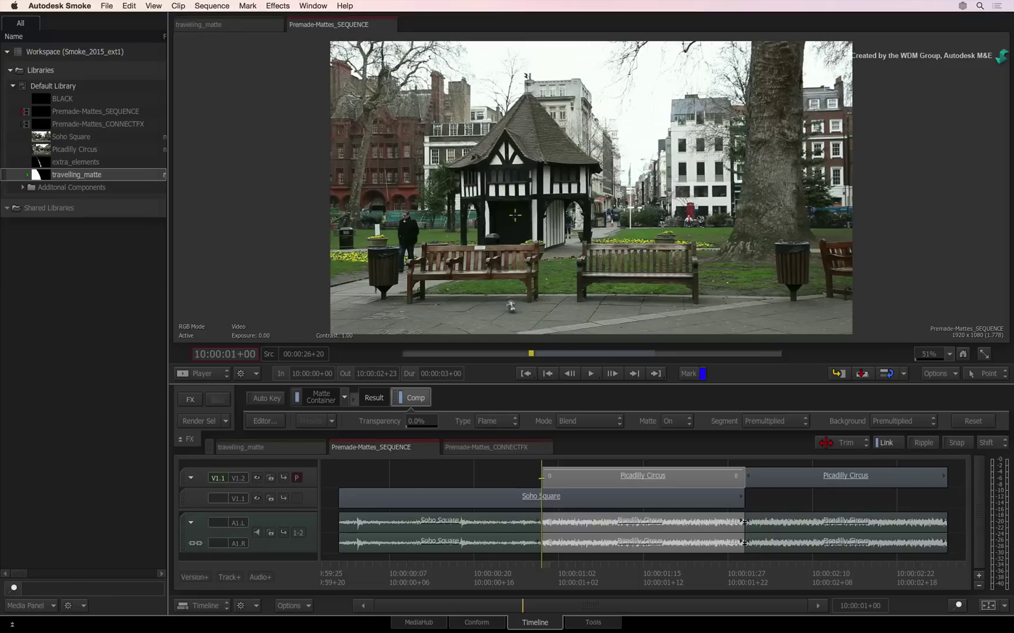
# Scrub to 10:00:01+10 and set the Comp's segment option for the first V1.2 Picadilly Circus segment to Unpremultiplied
pyautogui.moveTo(543, 567); pyautogui.dragTo(630, 552)
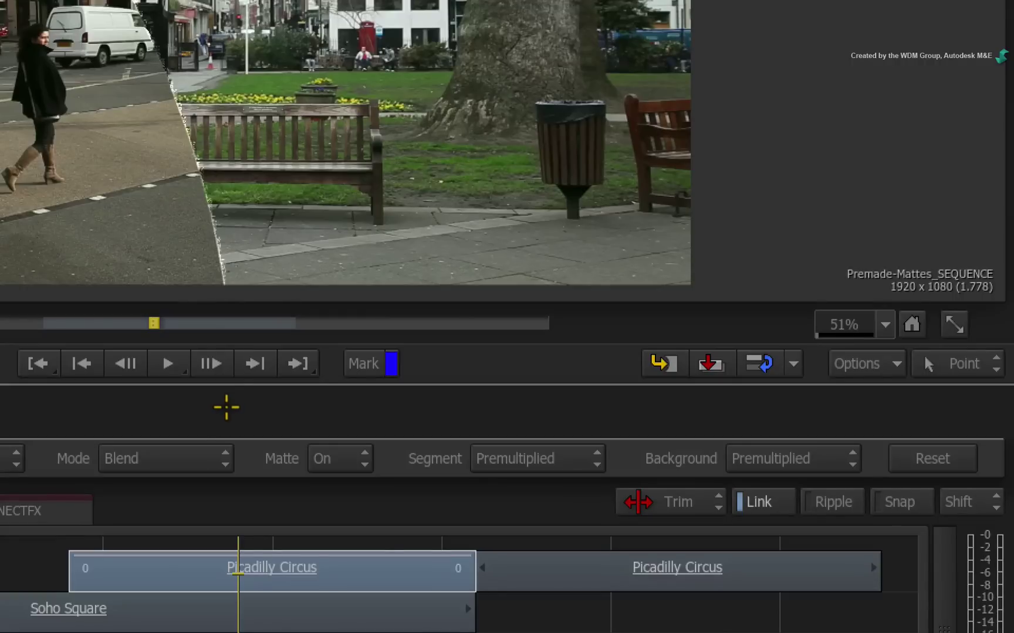
pyautogui.click(581, 451)
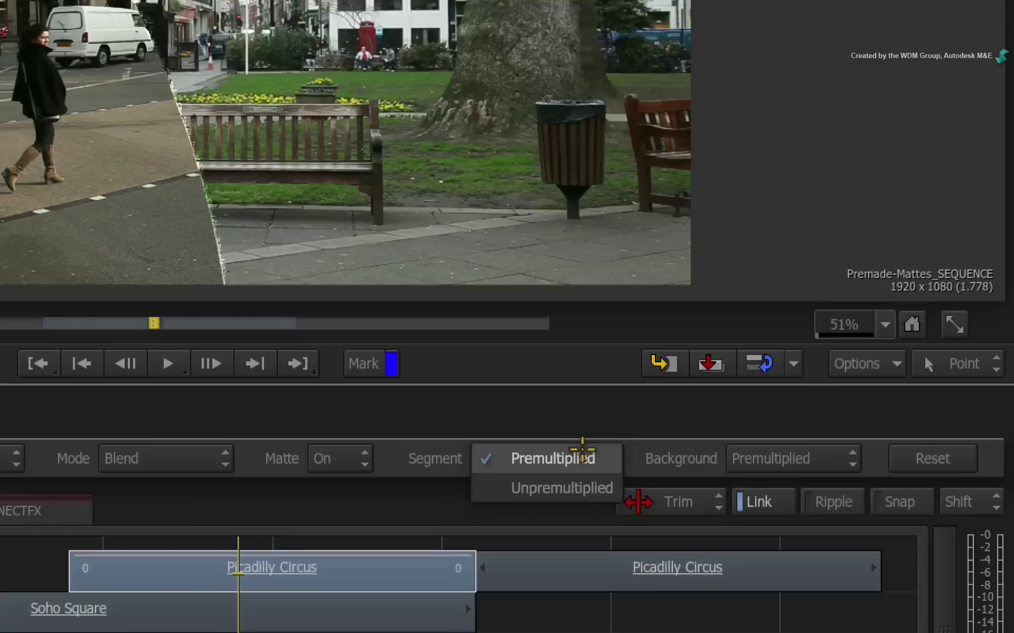
pyautogui.click(491, 487)
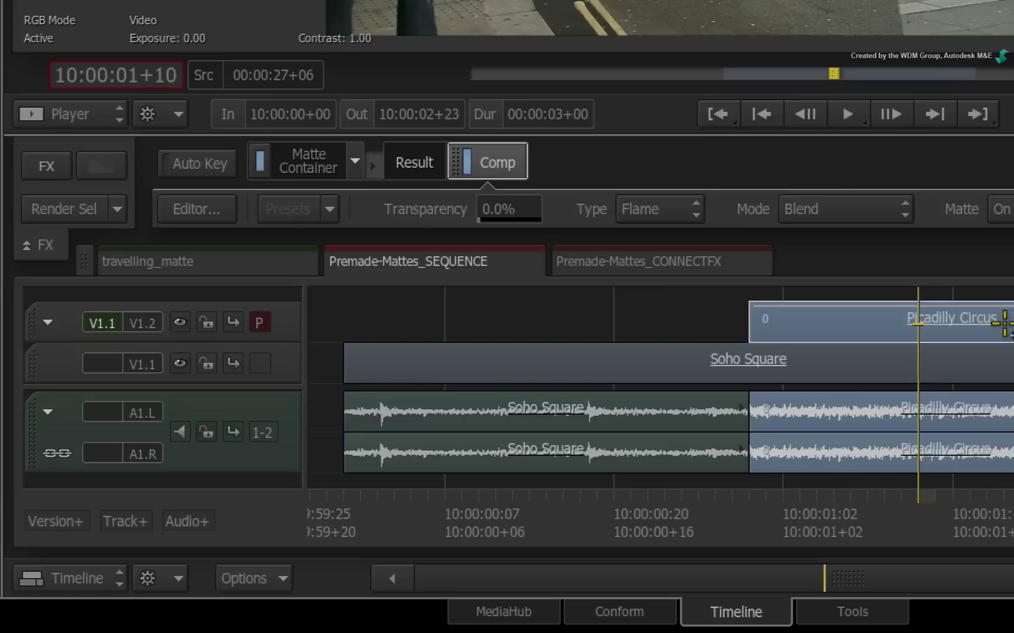
# Place the extra_elements clip on track V1.3 directly above the matted Picadilly Circus segment and scrub the result to 10:00:01+12
pyautogui.click(228, 578)
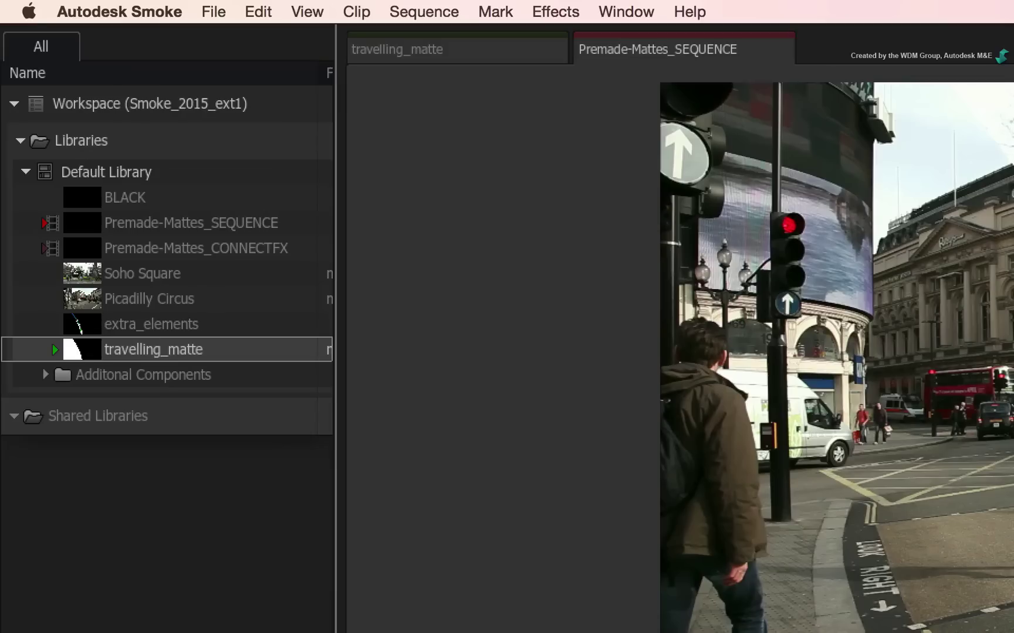
pyautogui.click(181, 324)
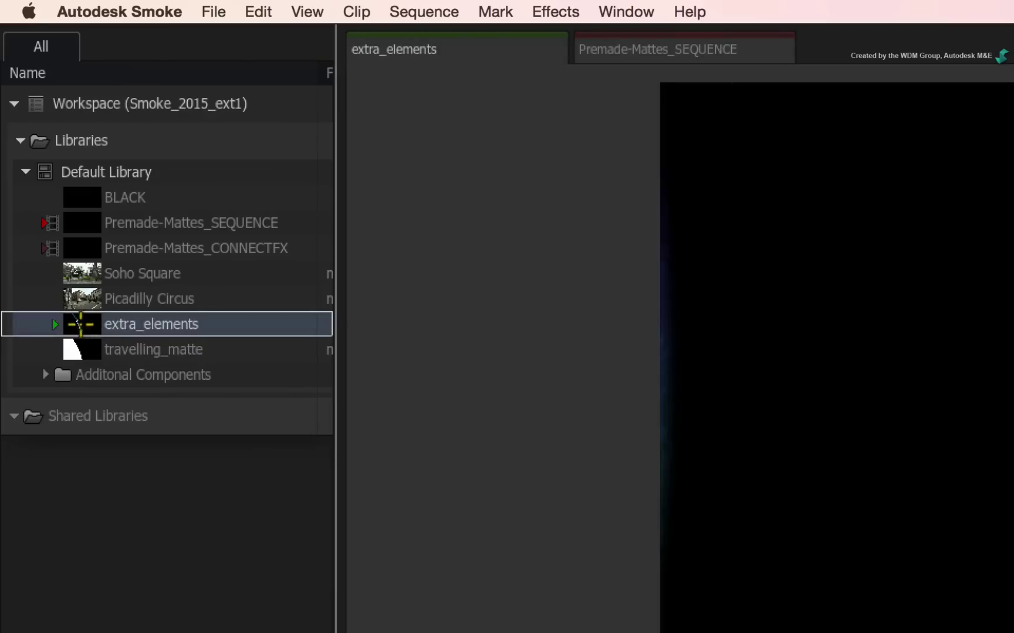
pyautogui.moveTo(79, 328); pyautogui.dragTo(369, 317)
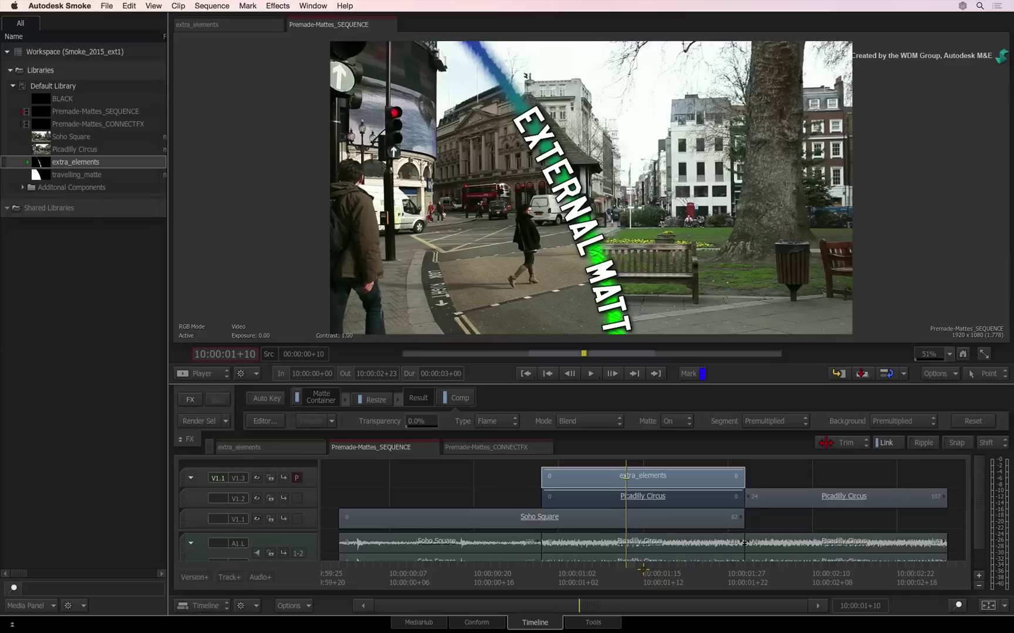
pyautogui.moveTo(644, 570); pyautogui.dragTo(640, 514)
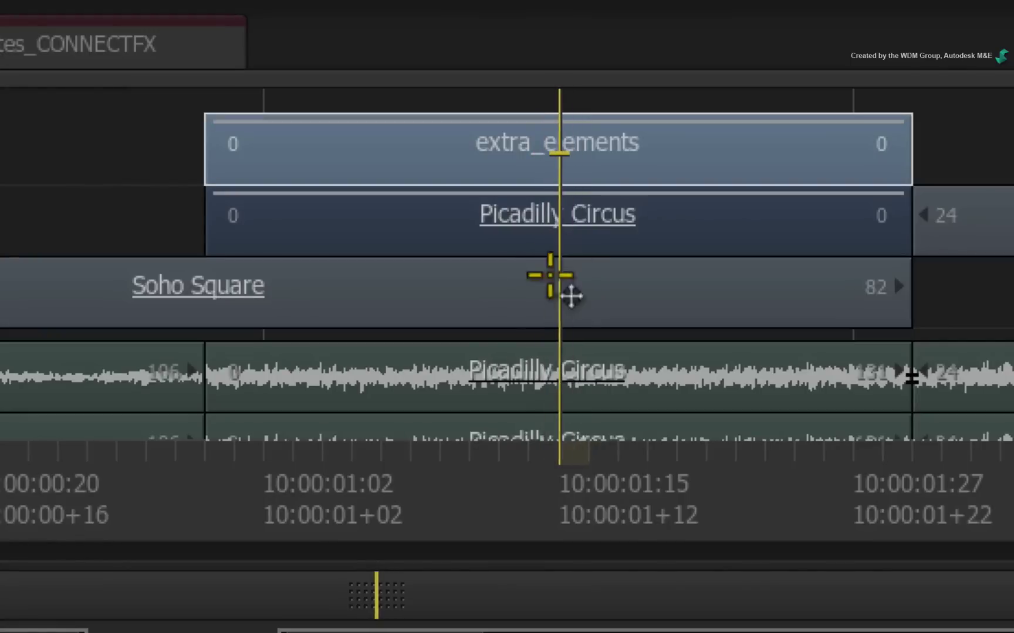
pyautogui.click(488, 385)
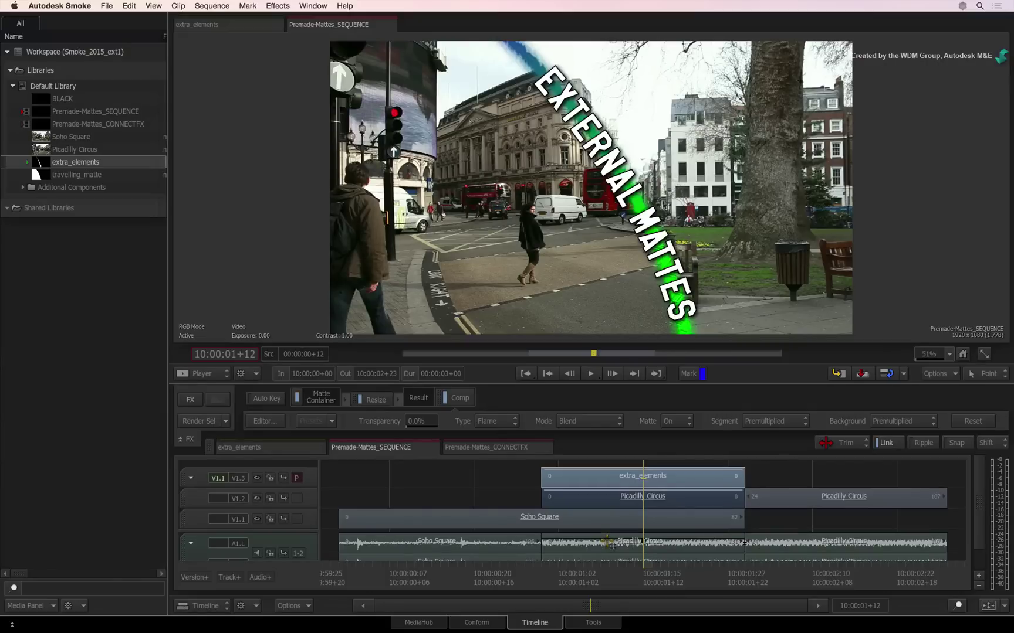
pyautogui.click(605, 460)
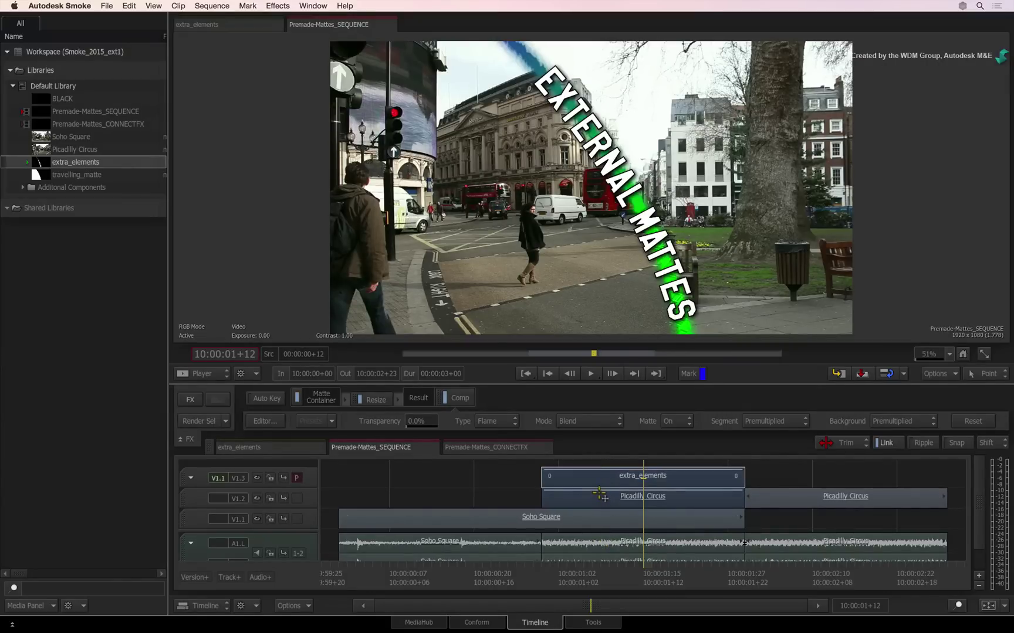
# In the Premade-Mattes_CONNECTFX sequence, create a ConnectFX as a flowgraph from the overlapping Picadilly Circus and Soho Square segments
pyautogui.click(521, 445)
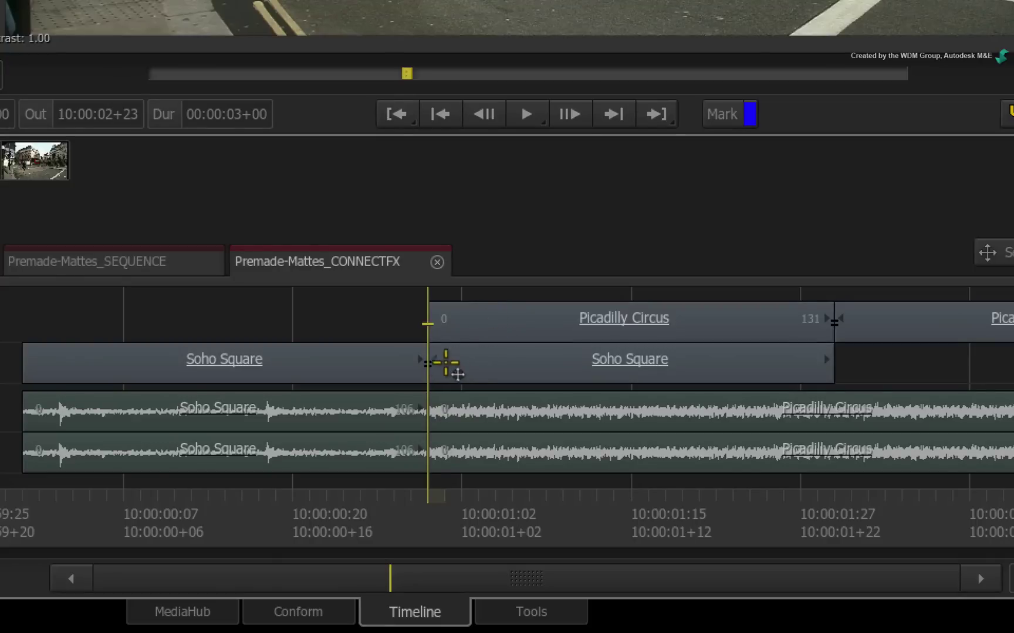
pyautogui.click(481, 363)
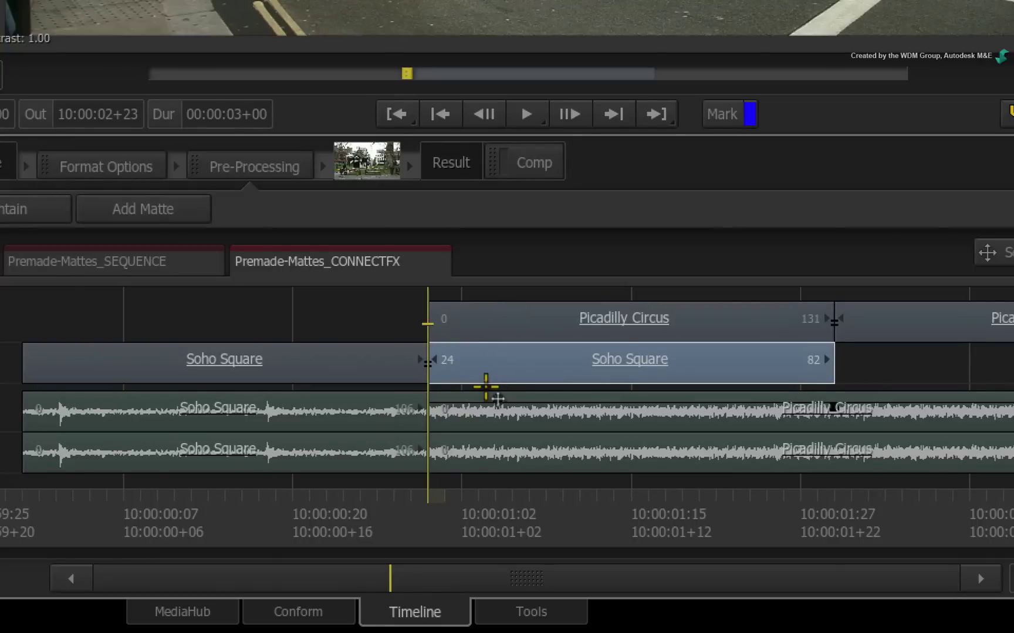
pyautogui.click(492, 339)
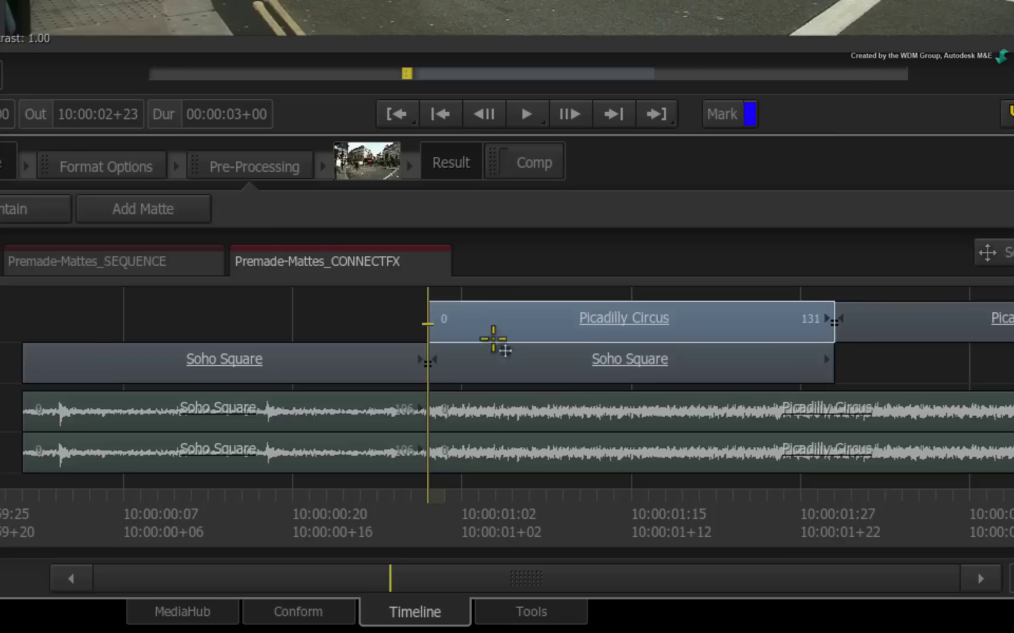
pyautogui.click(489, 347)
pyautogui.click(497, 325)
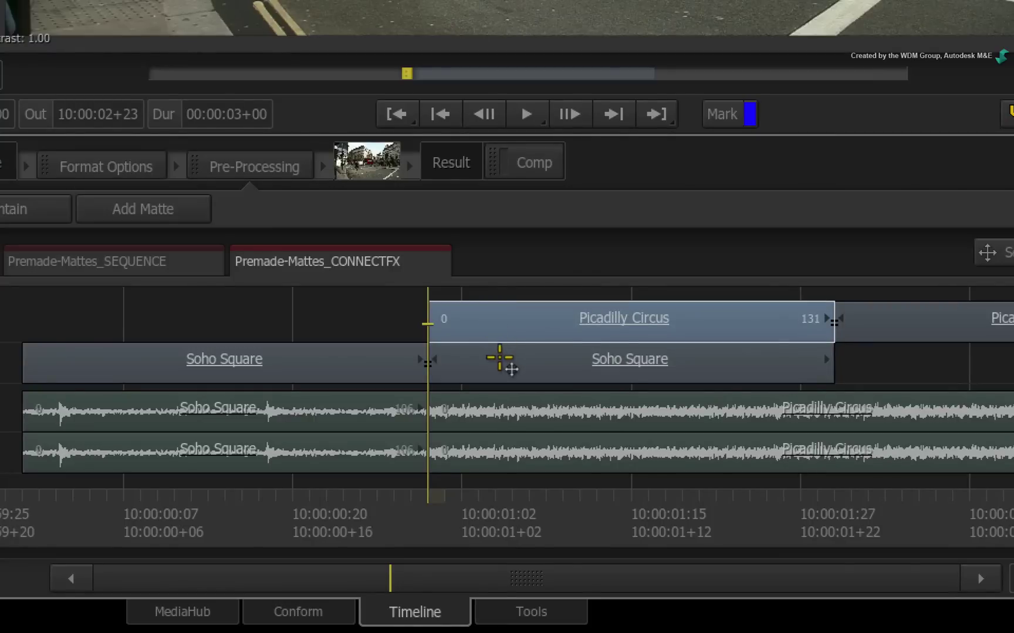
pyautogui.keyDown('ctrl'); pyautogui.click(502, 363); pyautogui.keyUp('ctrl')
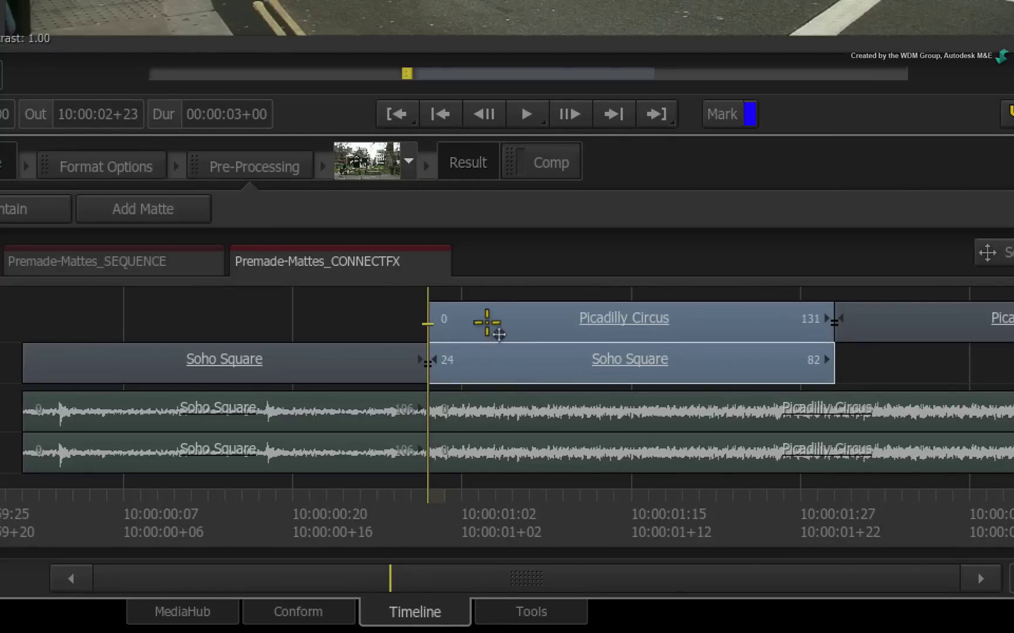
pyautogui.hotkey('ctrl', 'Tab')
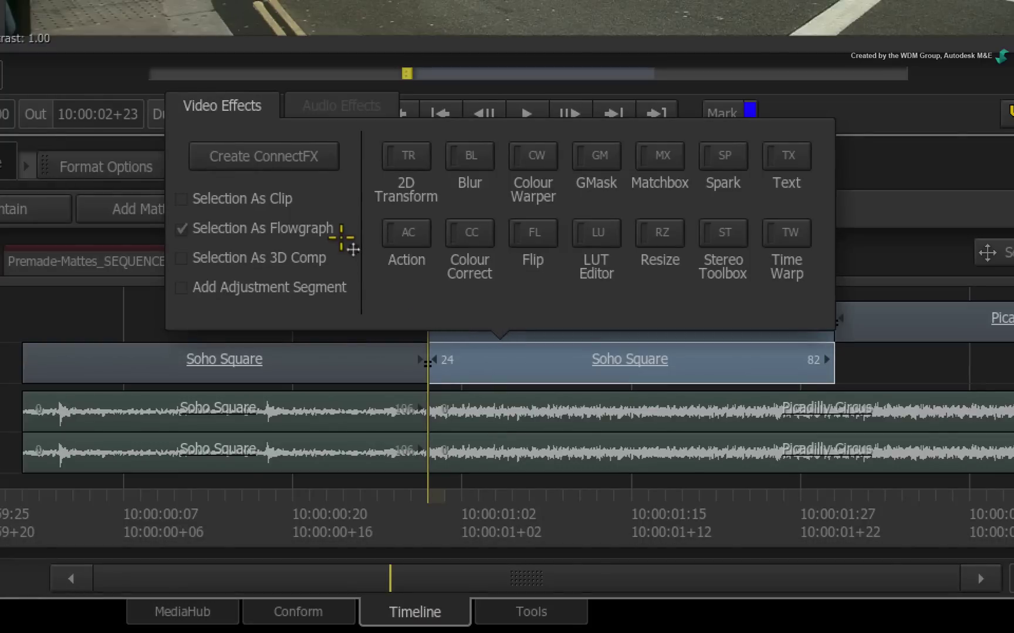
pyautogui.click(293, 156)
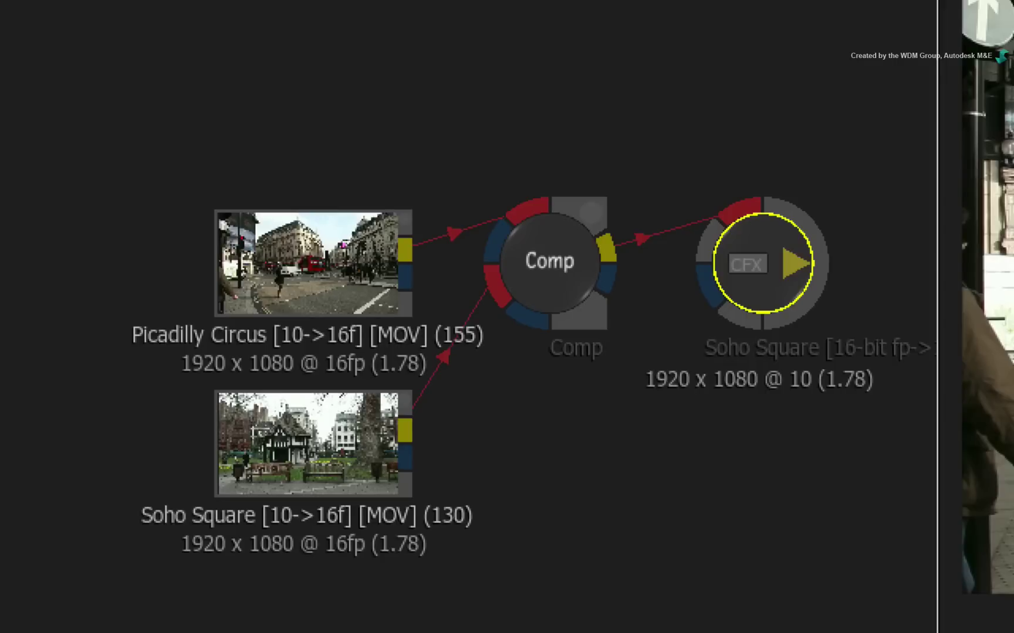
# Spread the Picadilly Circus and Soho Square source nodes apart in the schematic to leave a gap between them
pyautogui.moveTo(369, 299); pyautogui.dragTo(340, 177)
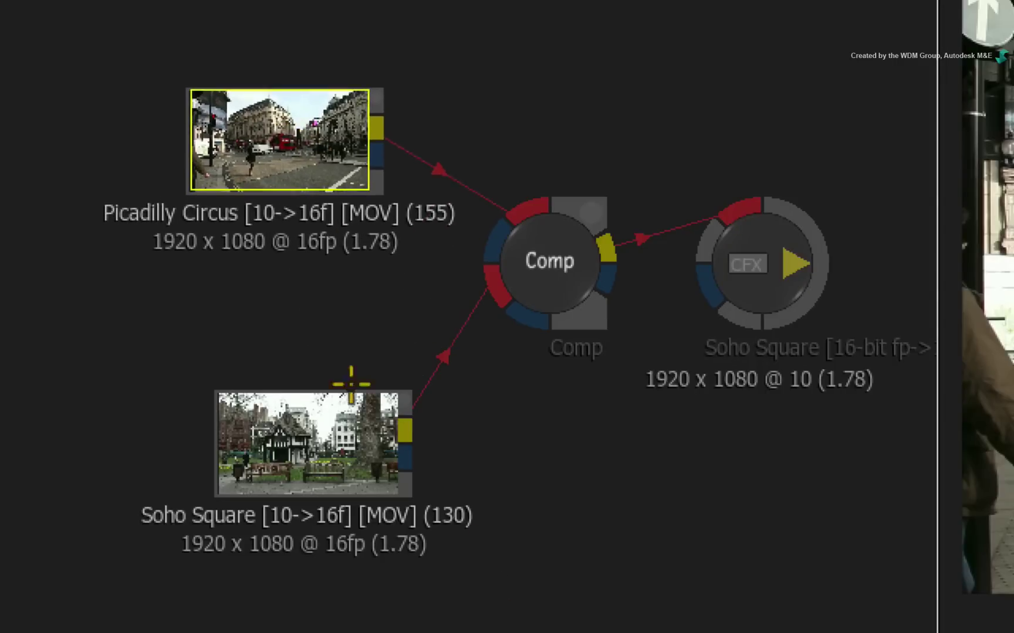
pyautogui.moveTo(329, 423); pyautogui.dragTo(274, 386)
pyautogui.click(537, 255)
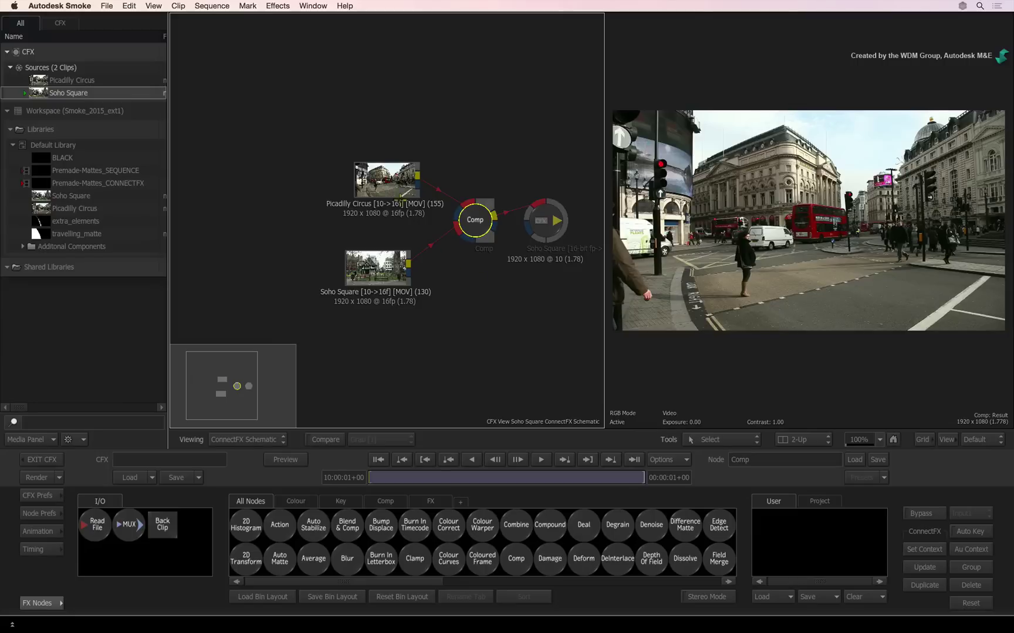
pyautogui.moveTo(403, 196); pyautogui.dragTo(389, 157)
pyautogui.moveTo(390, 258); pyautogui.dragTo(387, 277)
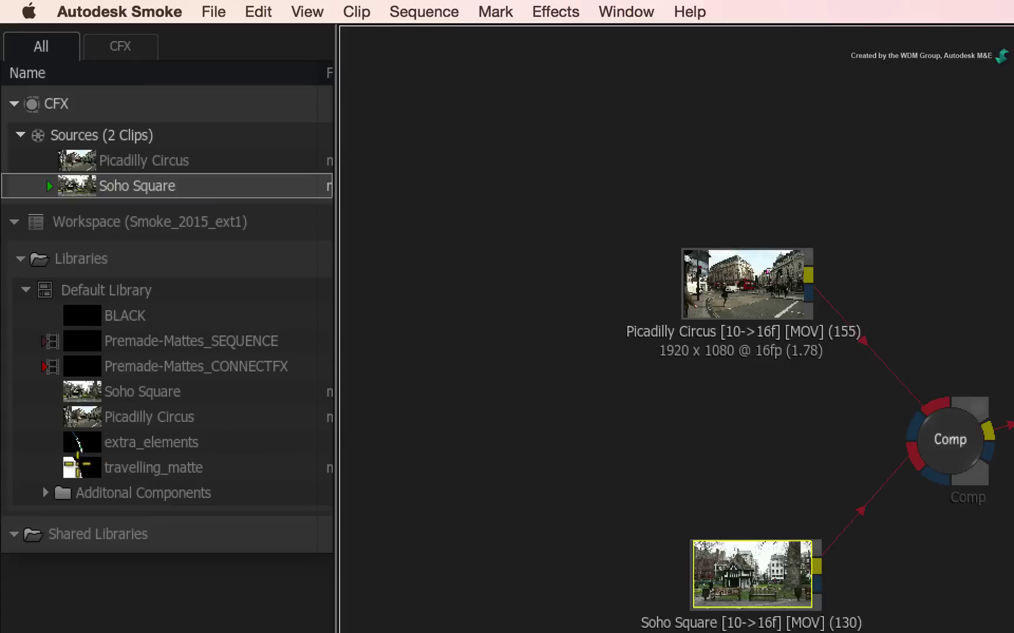
# Add the travelling_matte clip between the two sources, connect it to the Comp node's front matte input, and scrub to 10:00:01+11
pyautogui.moveTo(82, 468); pyautogui.dragTo(756, 437)
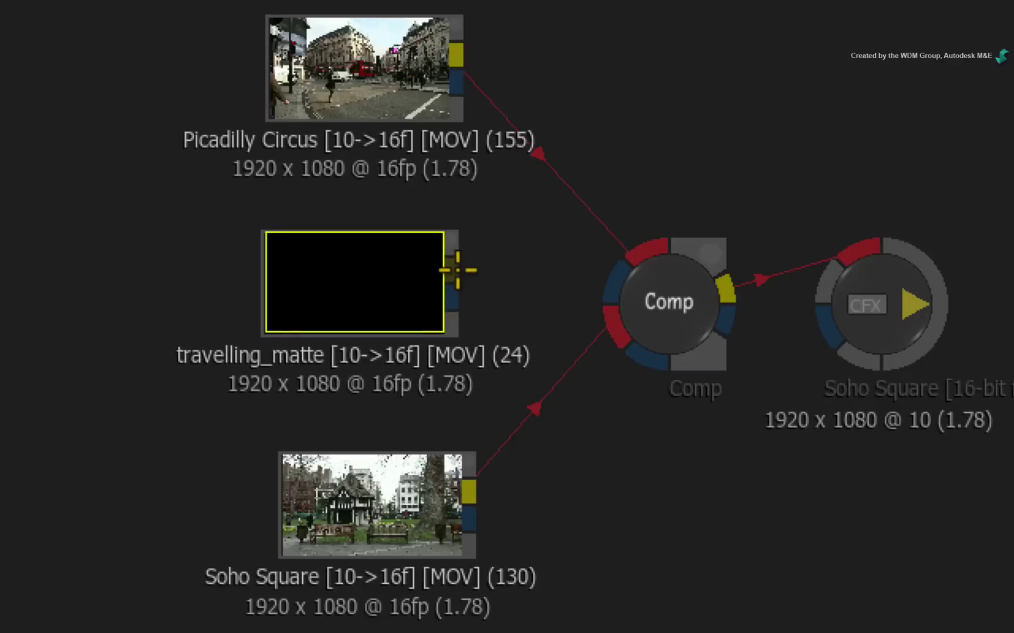
pyautogui.moveTo(457, 269); pyautogui.dragTo(609, 283)
pyautogui.click(670, 299)
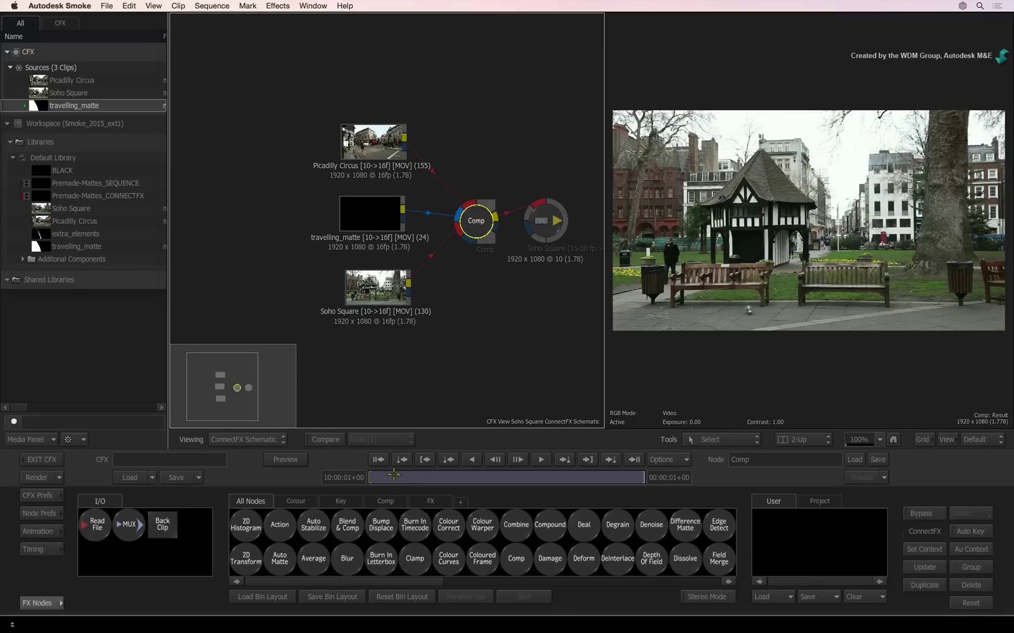
pyautogui.moveTo(412, 475); pyautogui.dragTo(495, 476)
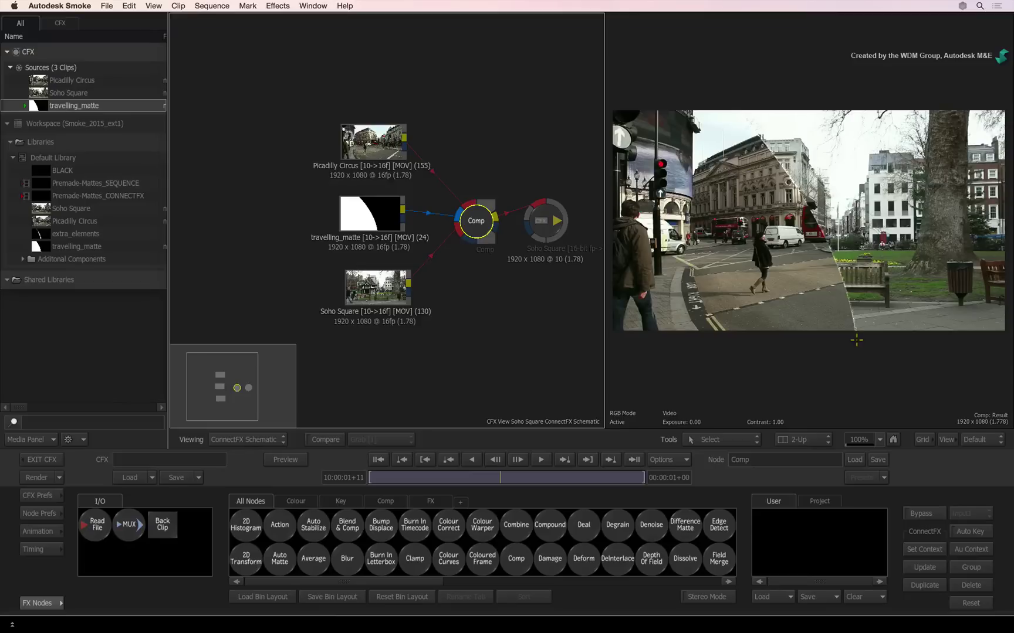
# Set Input 1 of the Comp node to Unpremultiplied
pyautogui.doubleClick(478, 222)
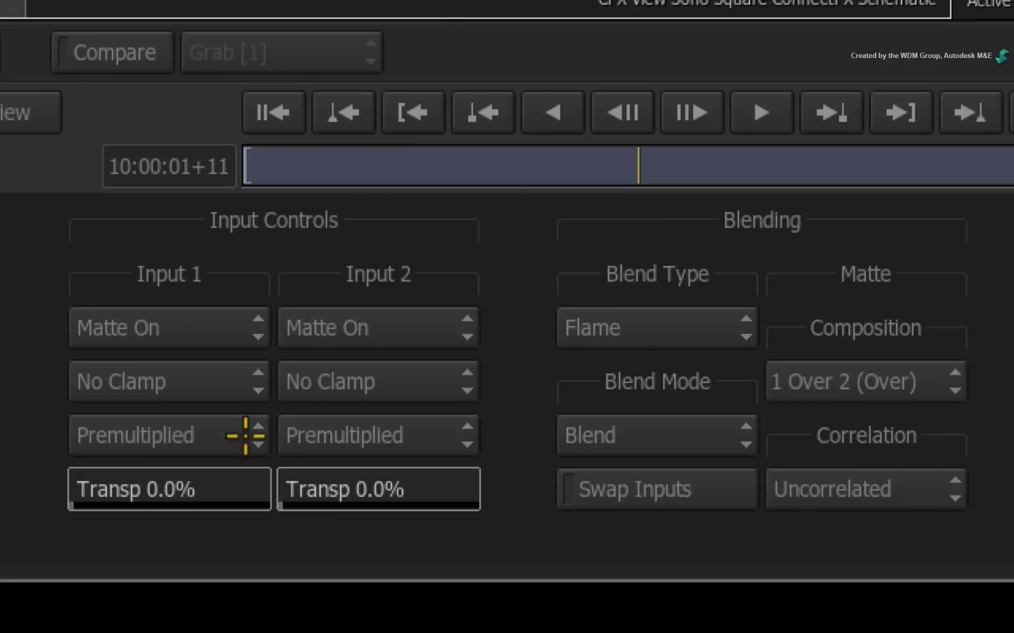
pyautogui.click(362, 567)
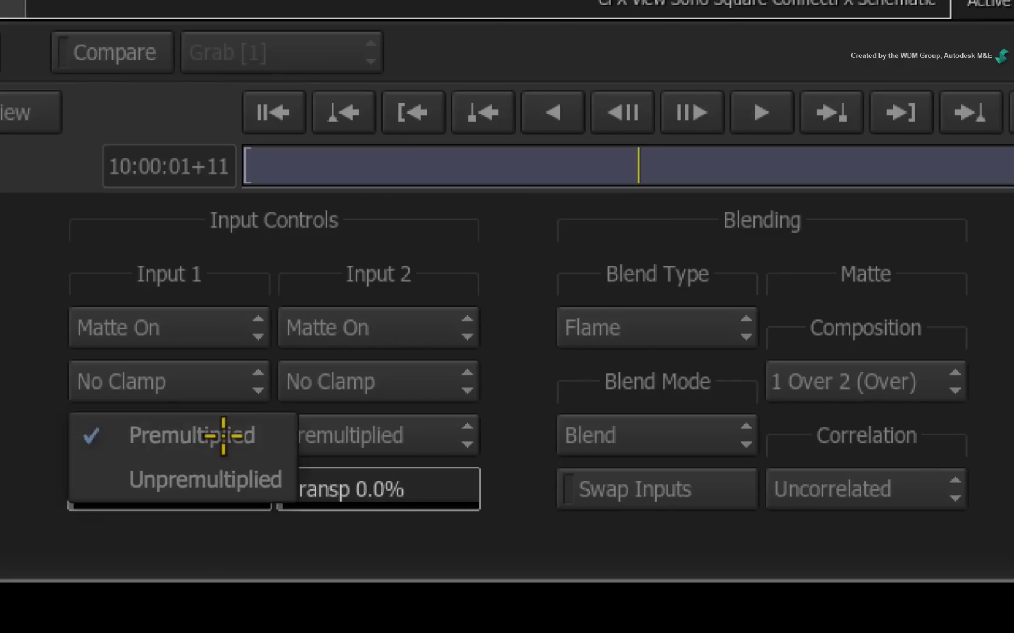
pyautogui.click(97, 479)
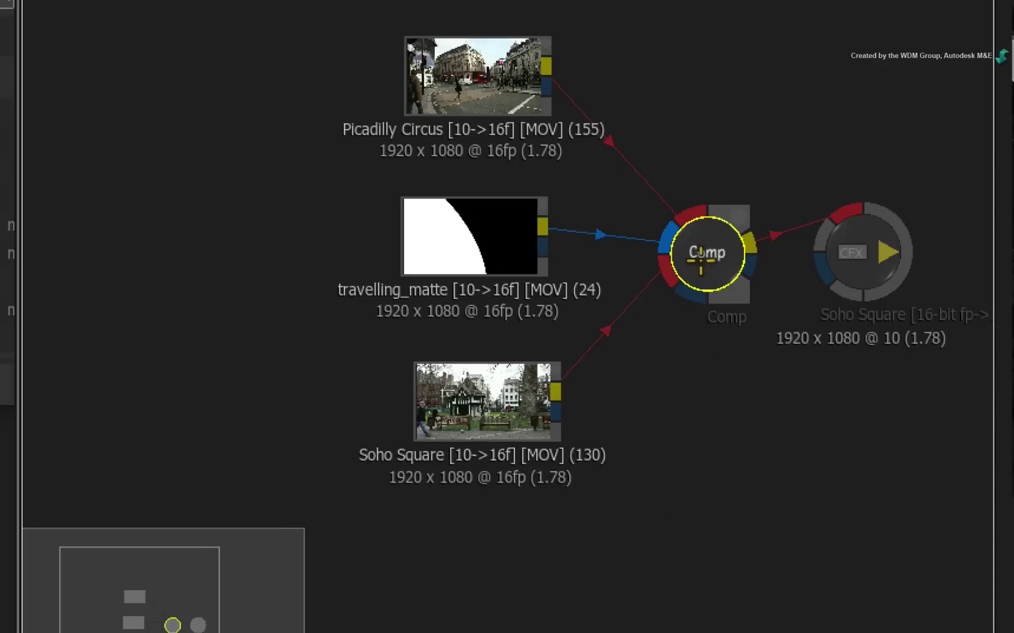
# Move the comp tree aside in the schematic, then add the extra_elements clip and explode its timeline FX into nodes
pyautogui.moveTo(656, 256); pyautogui.dragTo(421, 230)
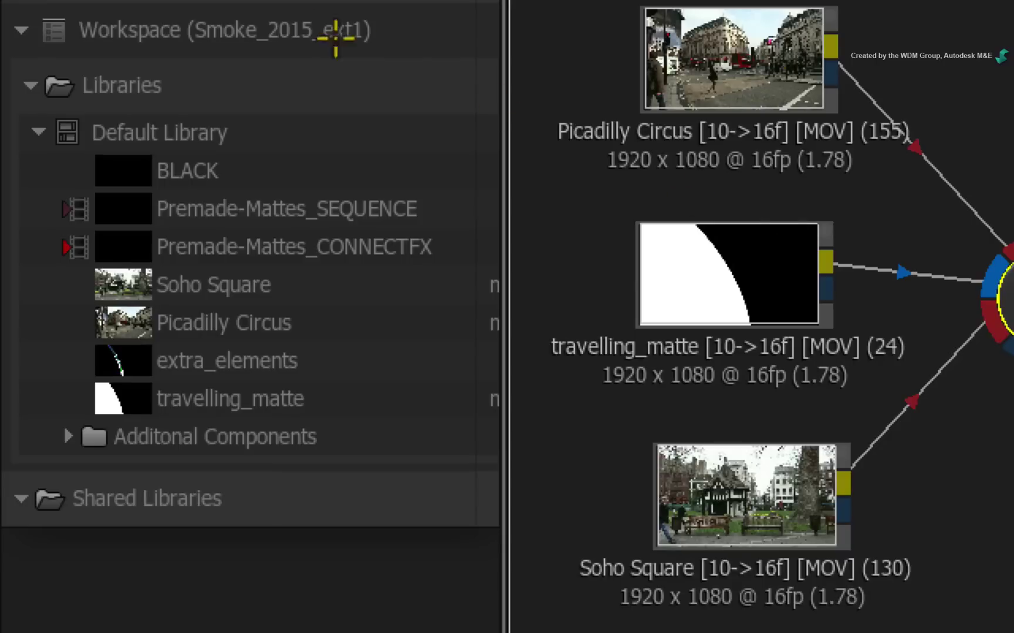
pyautogui.click(127, 359)
pyautogui.moveTo(127, 358); pyautogui.dragTo(1013, 0)
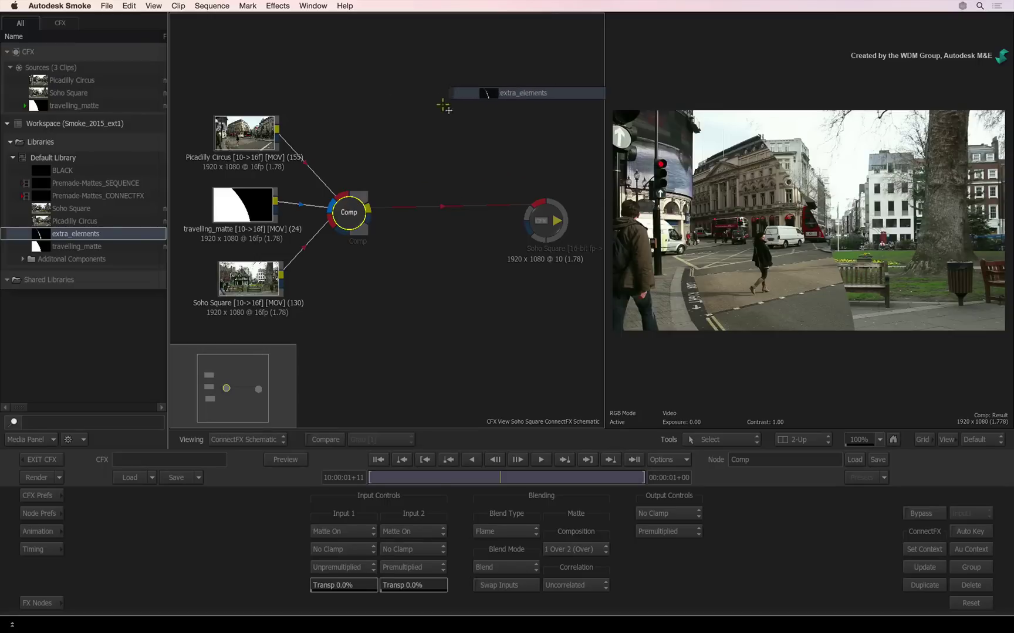
pyautogui.moveTo(444, 107); pyautogui.dragTo(449, 109)
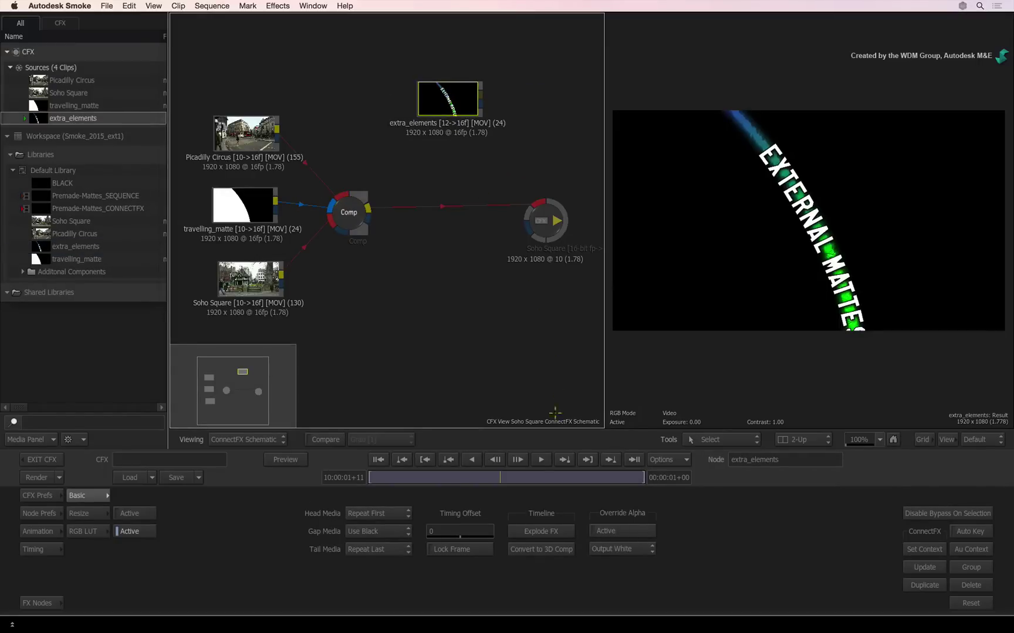
pyautogui.click(519, 531)
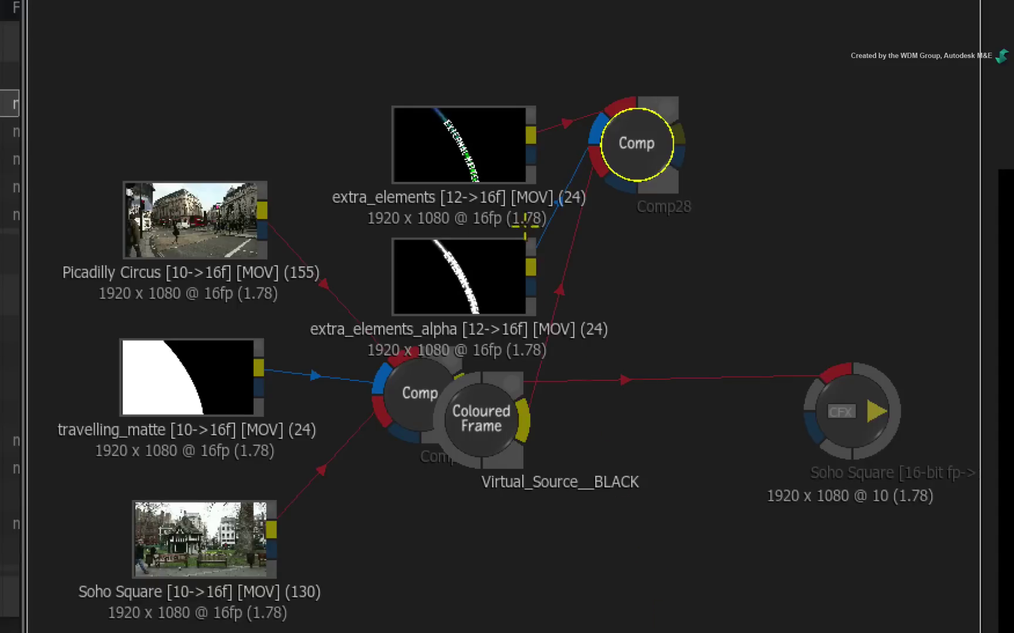
# Separate the extra_elements and extra_elements_alpha nodes and delete the Virtual_Source__BLACK Coloured Frame node
pyautogui.click(463, 114)
pyautogui.moveTo(464, 113); pyautogui.dragTo(464, 19)
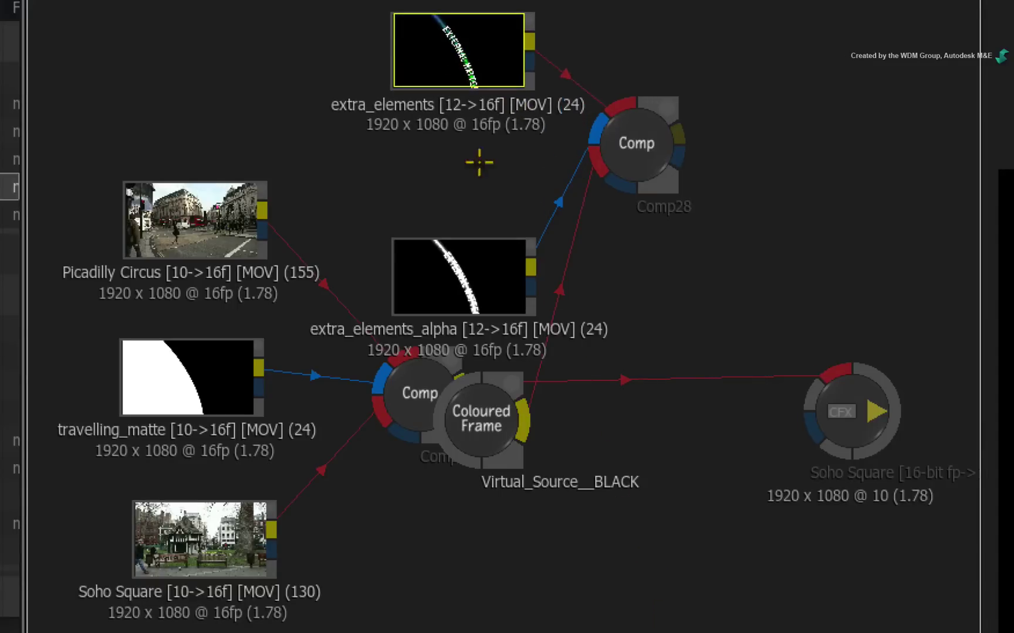
pyautogui.moveTo(469, 252); pyautogui.dragTo(466, 182)
pyautogui.moveTo(494, 421); pyautogui.dragTo(587, 631)
pyautogui.press('Delete')
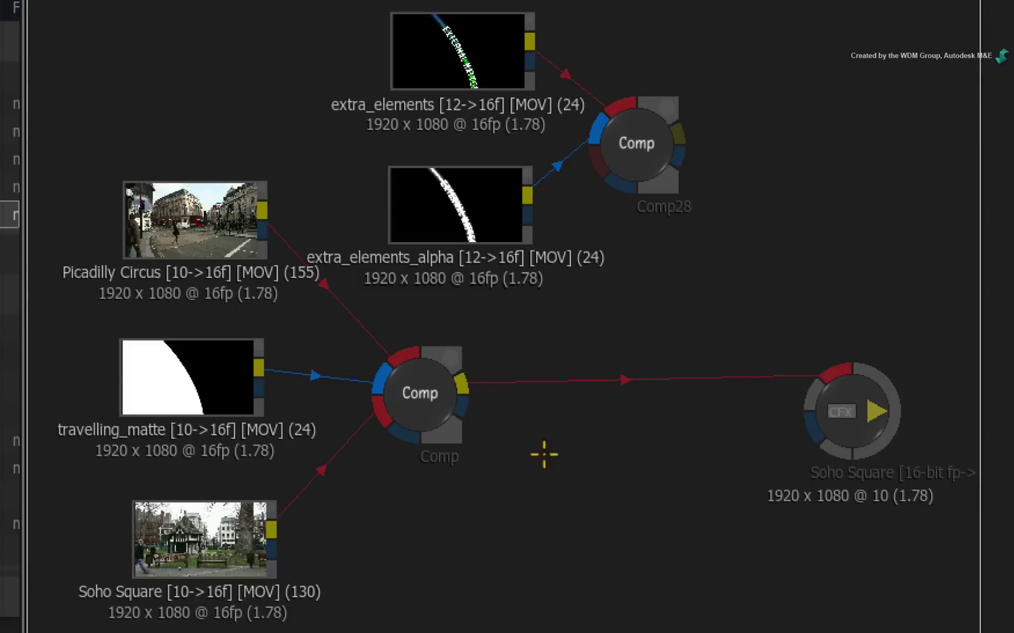
# Connect the first Comp's result to Comp28's back input and Comp28's result to the output node, then scrub to 10:00:01+12
pyautogui.moveTo(461, 382); pyautogui.dragTo(591, 162)
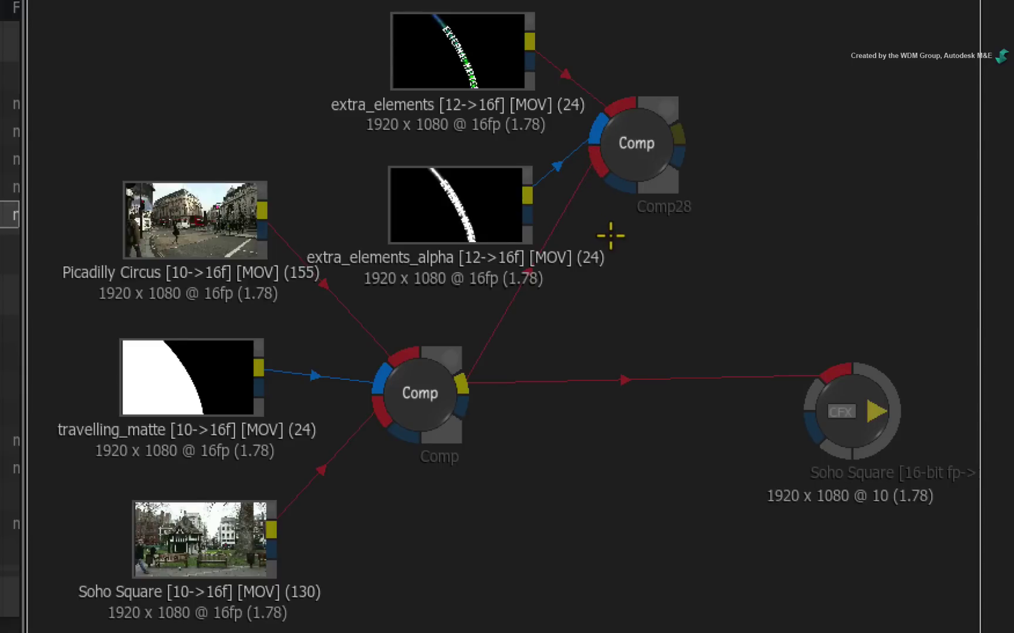
pyautogui.moveTo(678, 132); pyautogui.dragTo(836, 368)
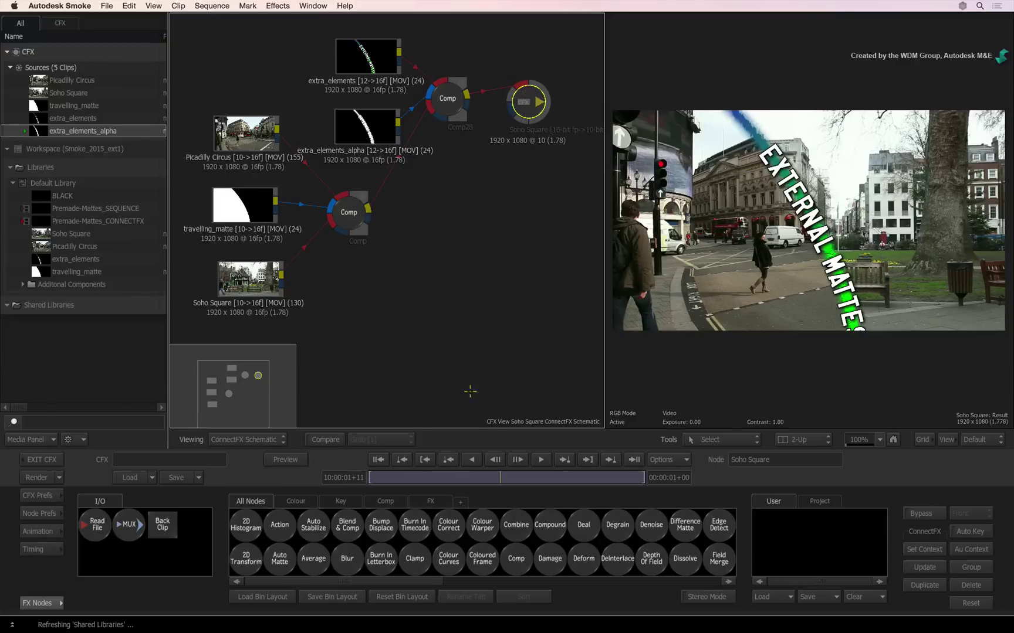
pyautogui.moveTo(499, 476); pyautogui.dragTo(426, 474)
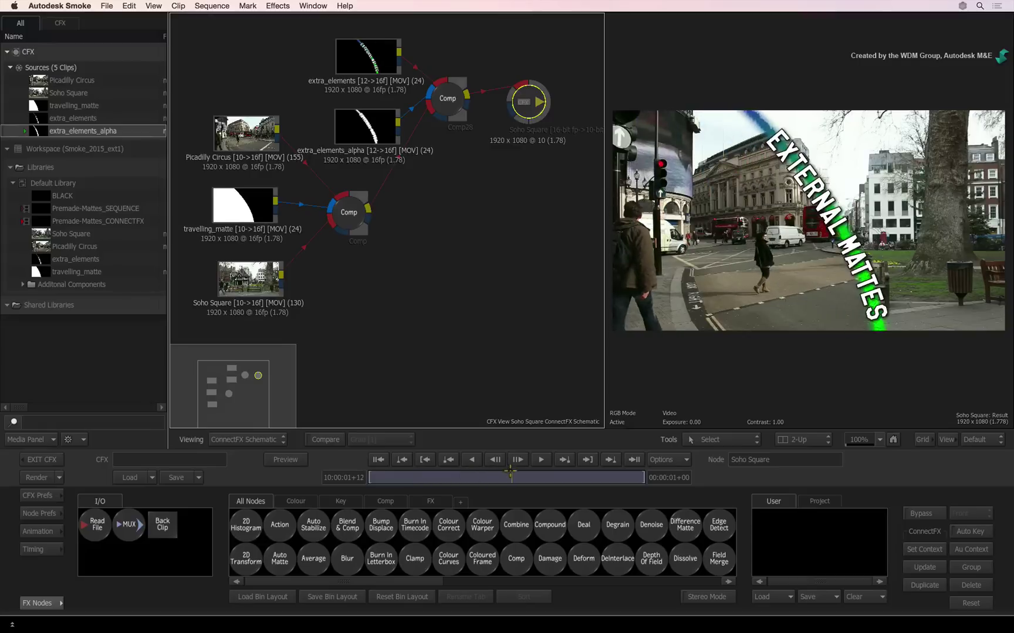
# Exit ConnectFX and render the composited Soho Square segment
pyautogui.click(64, 459)
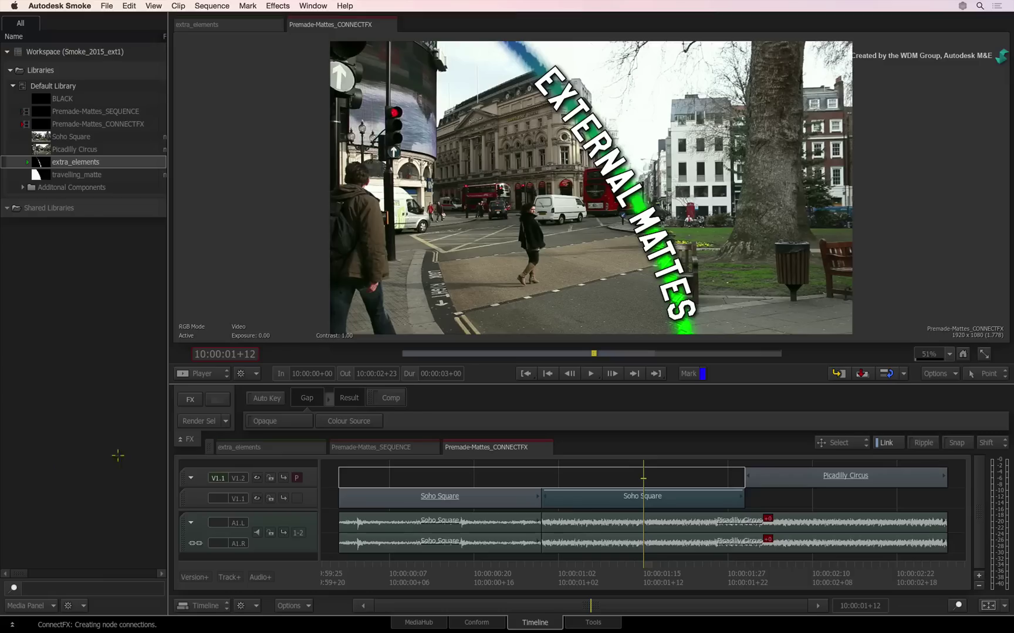
pyautogui.click(191, 421)
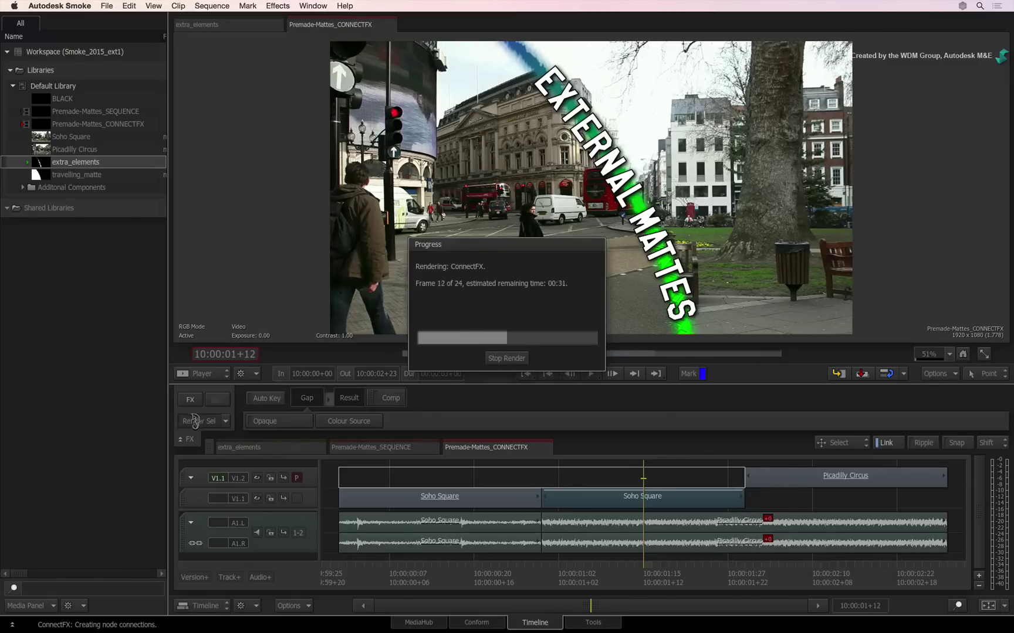
# Play the rendered transition full screen at 100% zoom
pyautogui.press('`')
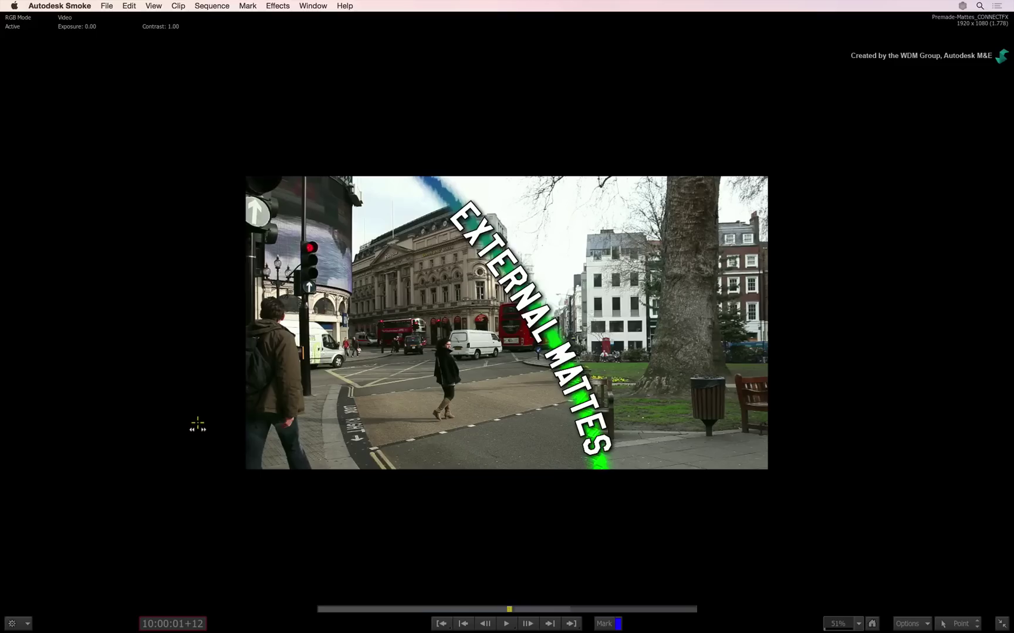
pyautogui.click(874, 620)
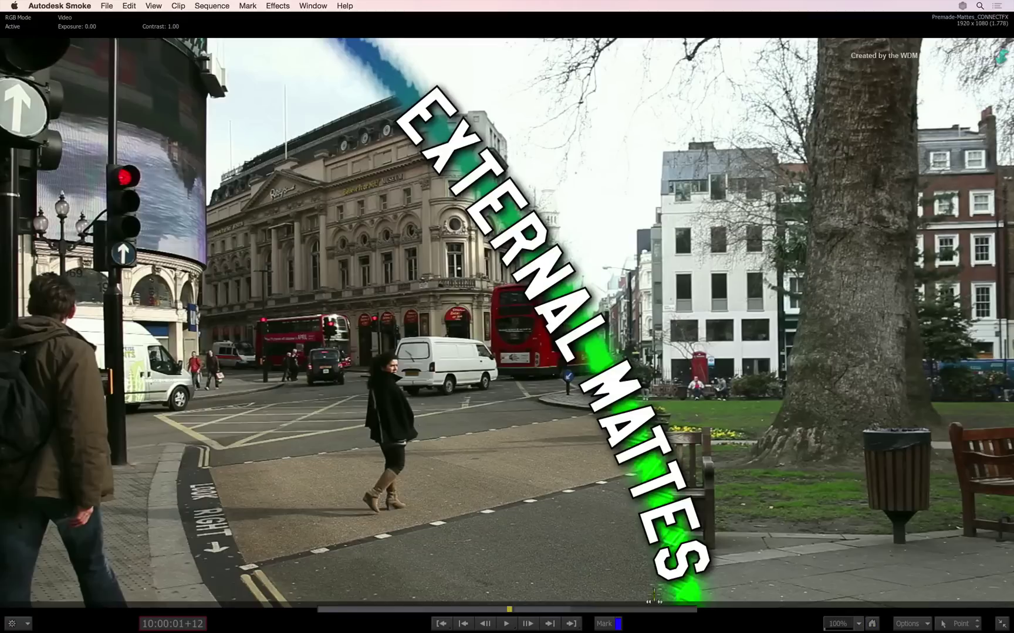
pyautogui.moveTo(509, 623); pyautogui.dragTo(522, 588)
pyautogui.click(506, 624)
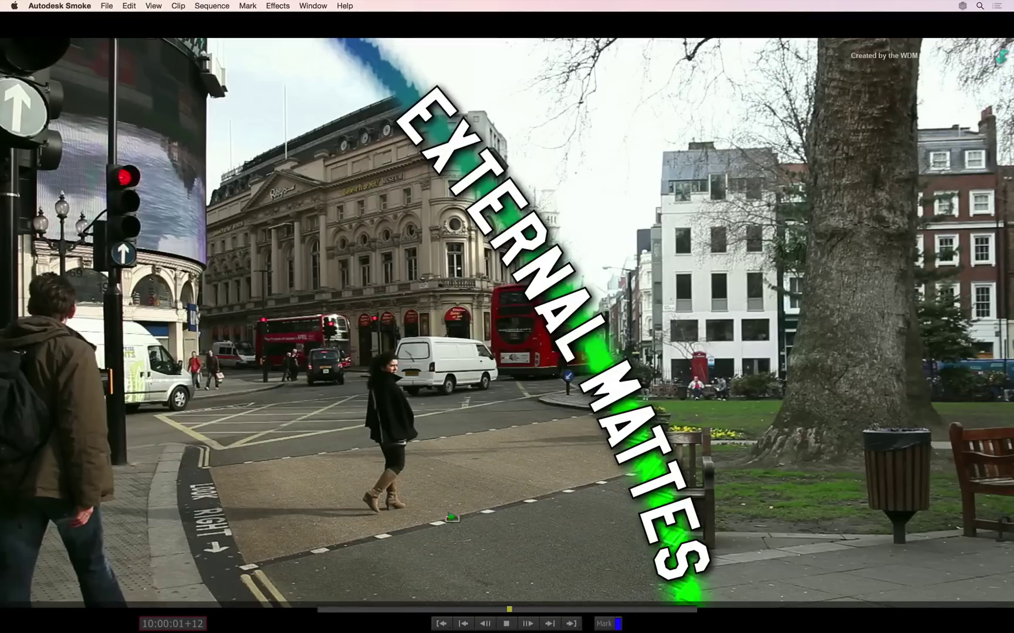